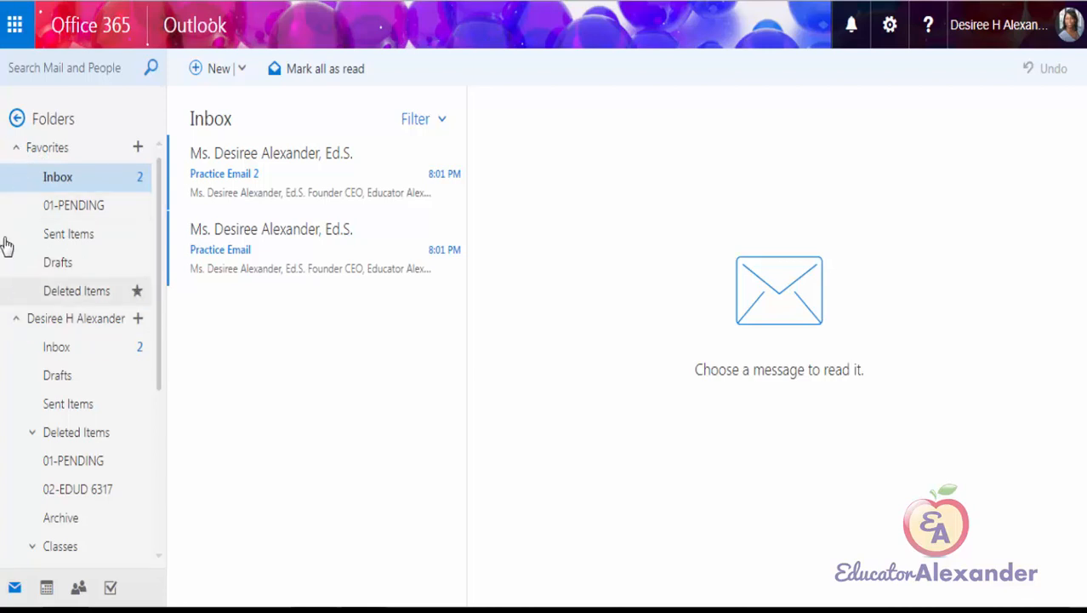
Collapse and re-expand the Favorites and mailbox folder groups, leaving only Favorites collapsed.
{"action": "left_click", "coordinate": [14, 151]}
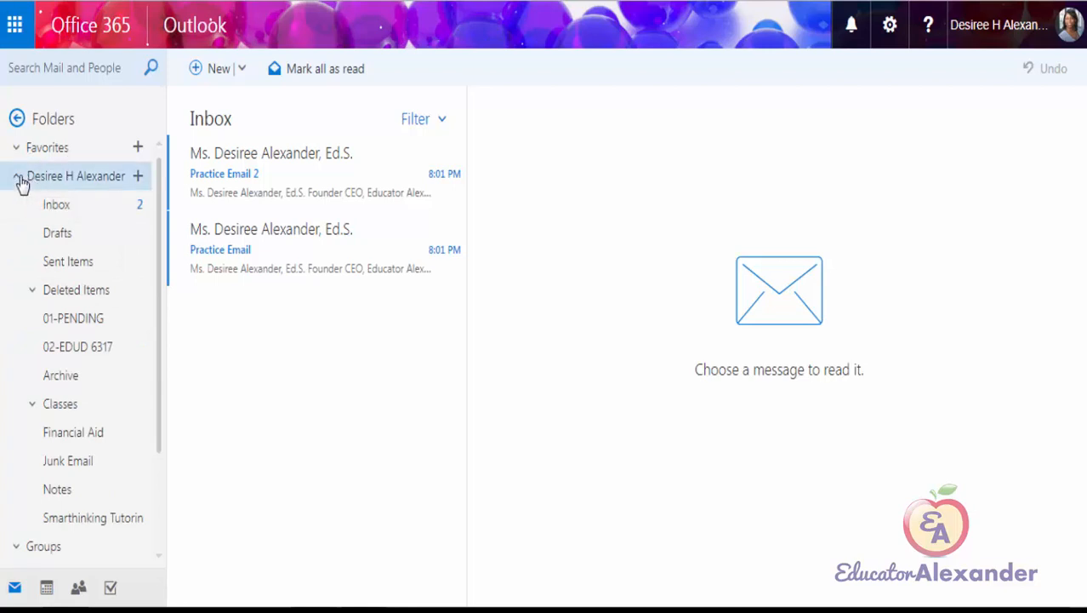
{"action": "left_click", "coordinate": [17, 177]}
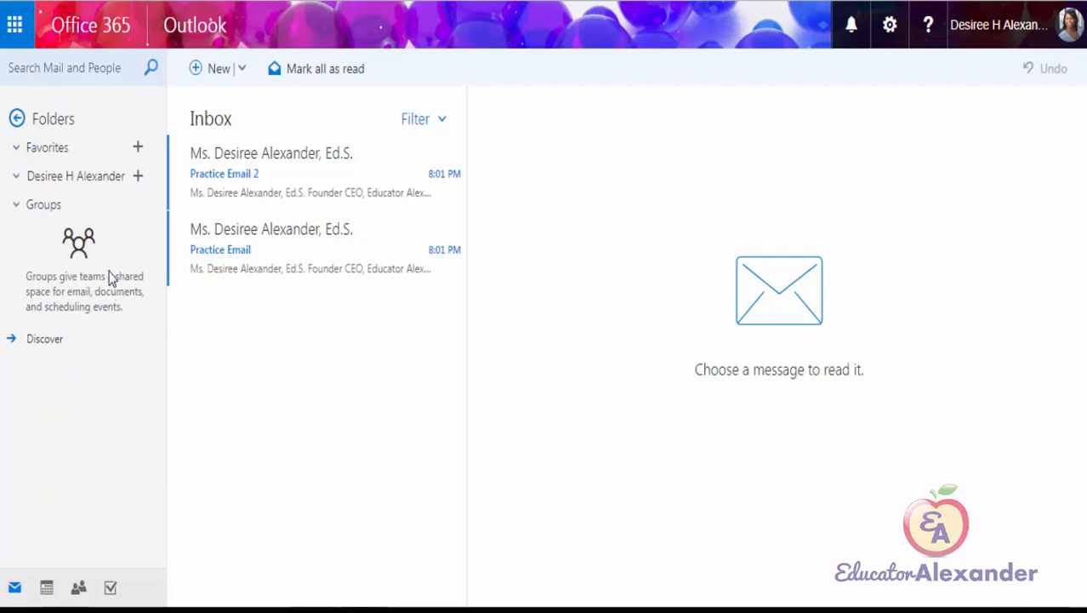
{"action": "left_click", "coordinate": [15, 148]}
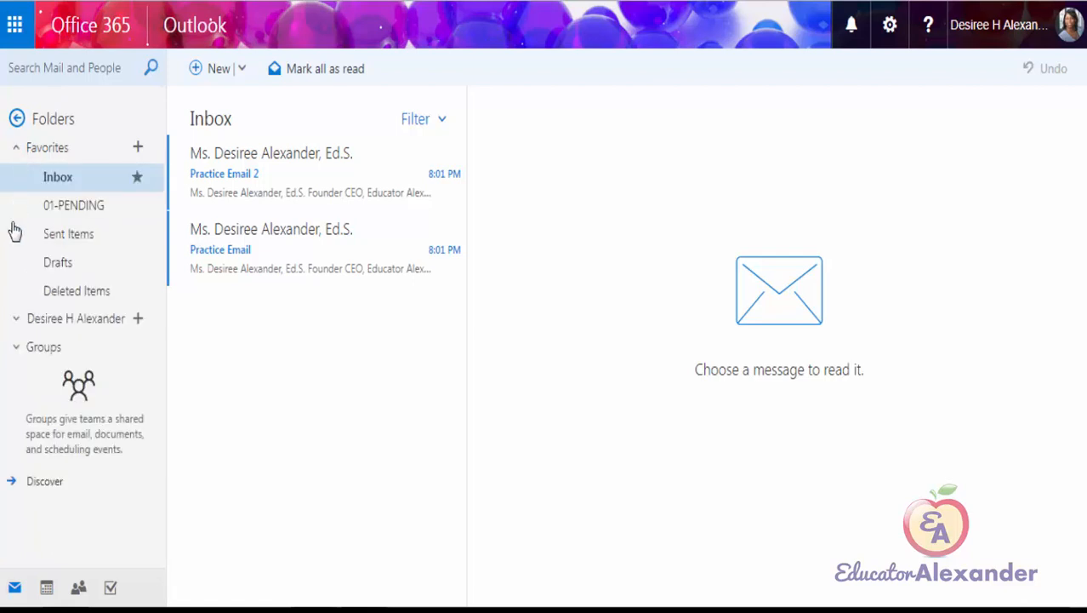
{"action": "left_click", "coordinate": [15, 319]}
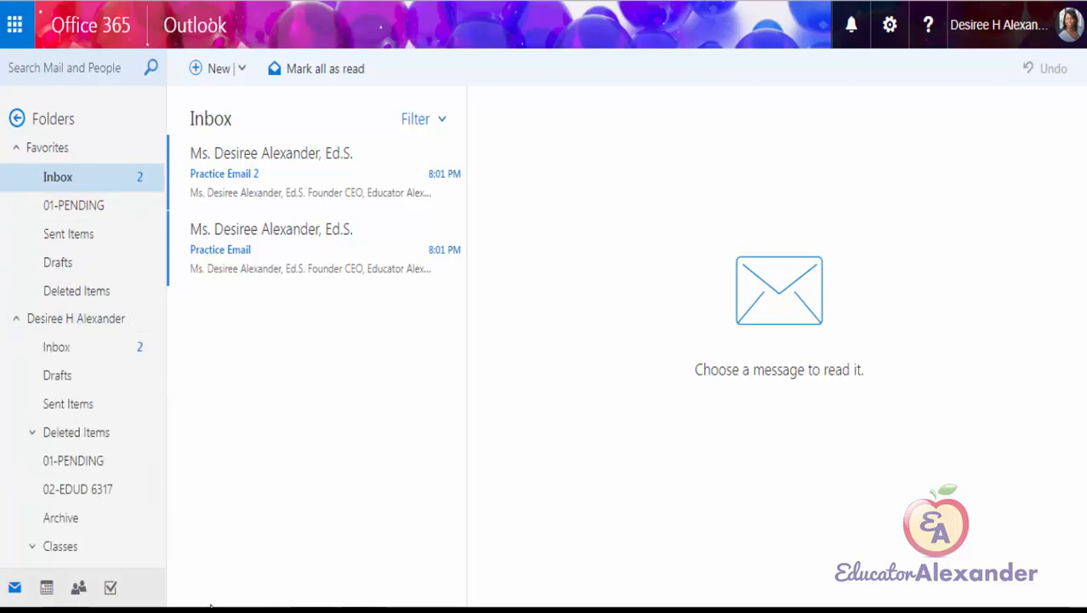
{"action": "left_click", "coordinate": [16, 149]}
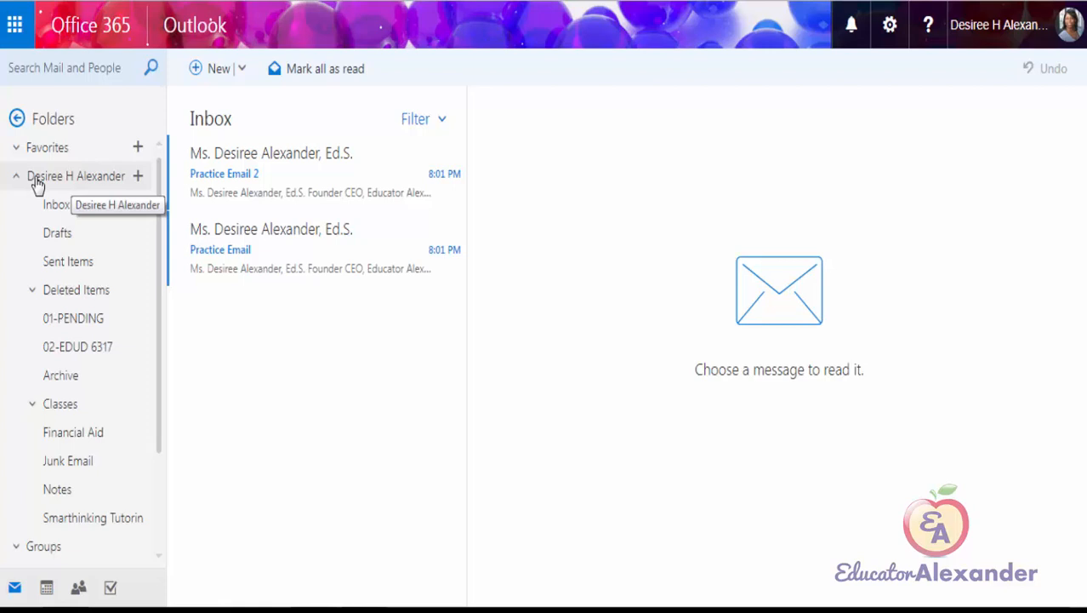
Create a new top-level mailbox folder named DELETE and reload the page to re-sort the folder list.
{"action": "left_click", "coordinate": [138, 181]}
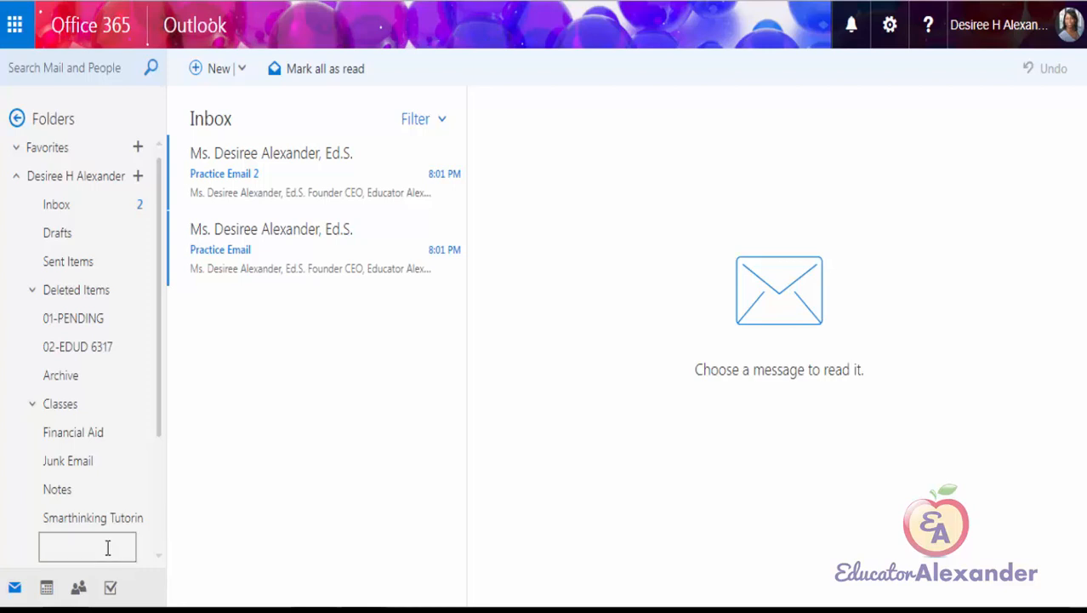
{"action": "left_click", "coordinate": [294, 428]}
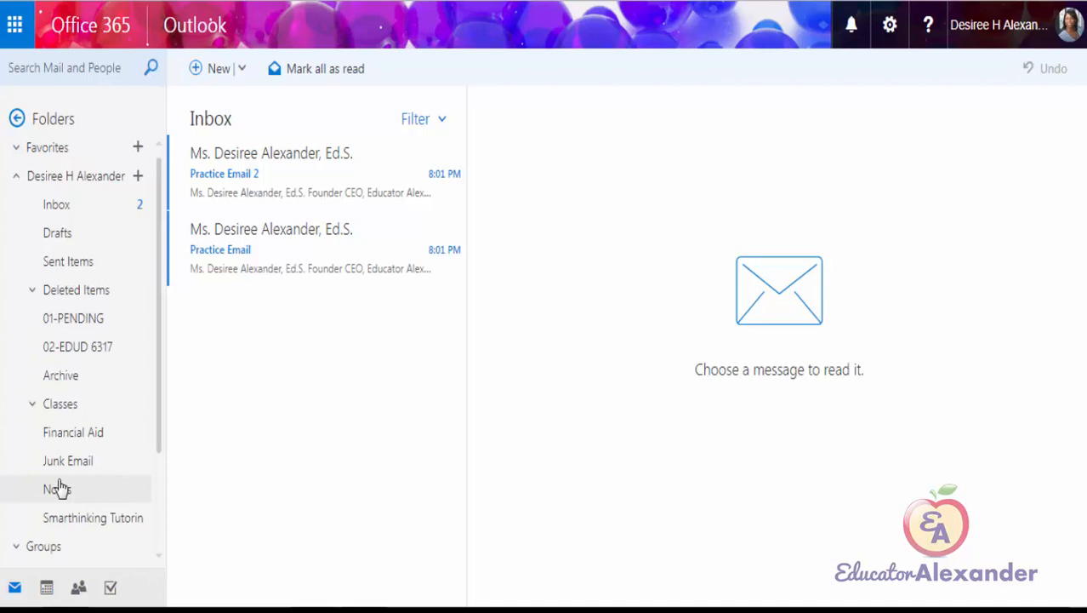
{"action": "right_click", "coordinate": [79, 182]}
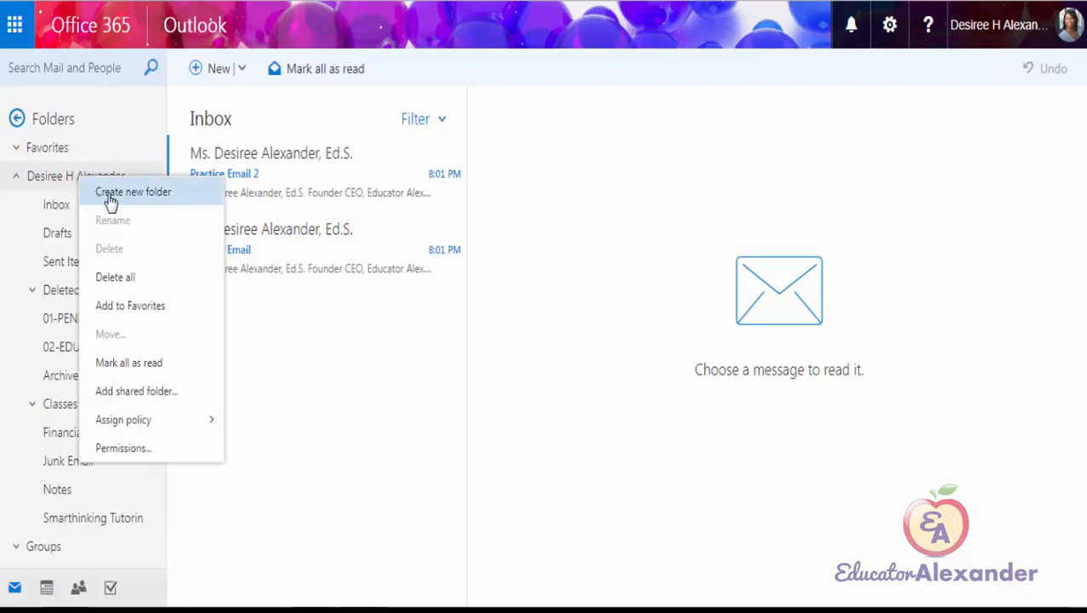
{"action": "left_click", "coordinate": [130, 194]}
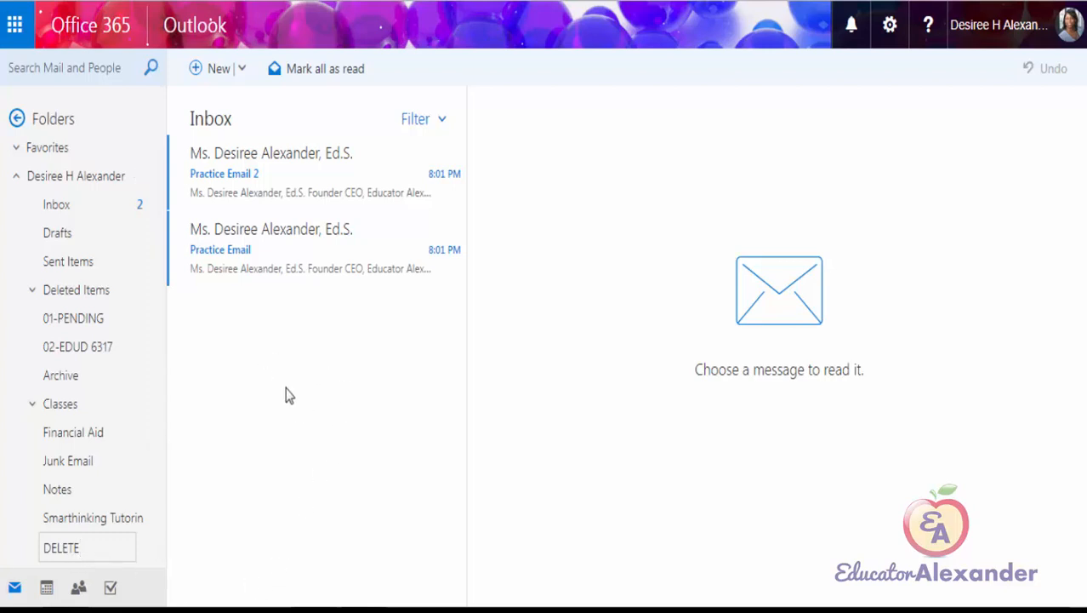
{"action": "key", "text": "Return"}
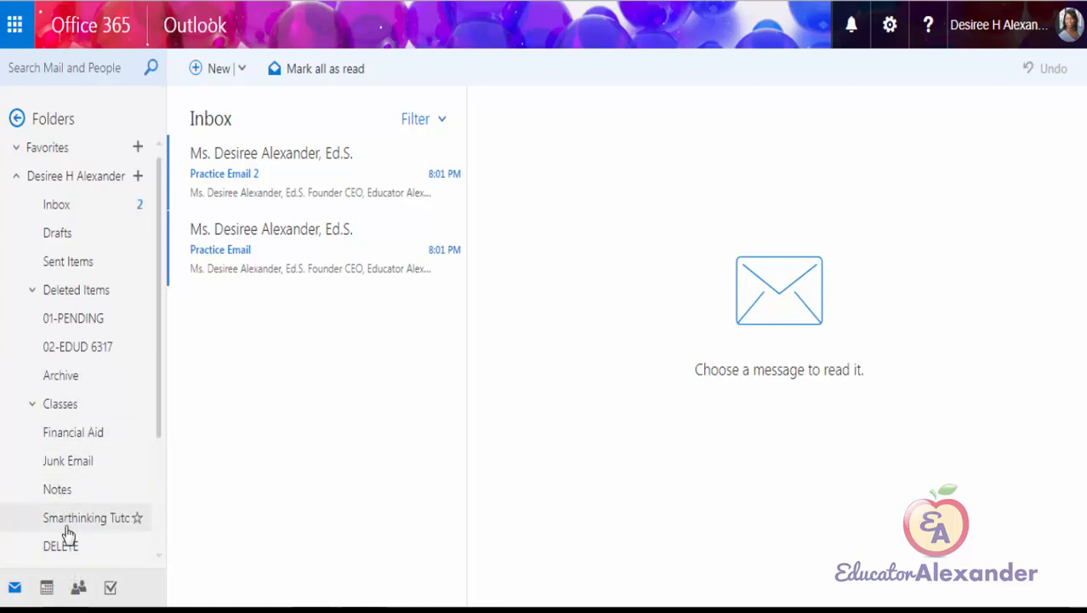
{"action": "left_click_drag", "start_coordinate": [74, 378], "coordinate": [85, 403]}
{"action": "key", "text": "F5"}
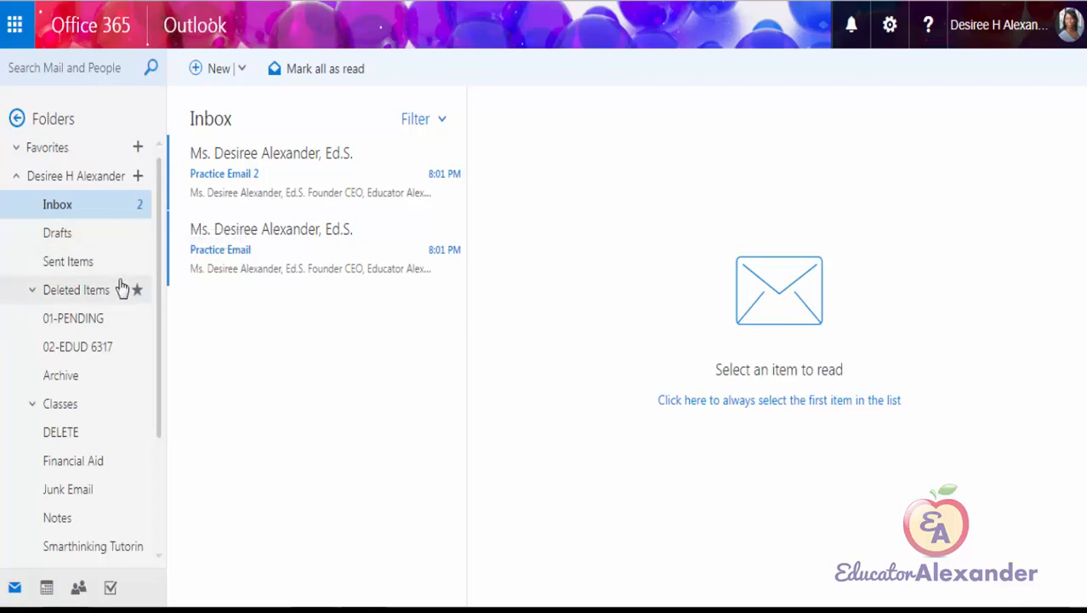
Rename the DELETE folder as SAMPLE and reload the page with the account pane closed.
{"action": "right_click", "coordinate": [58, 444]}
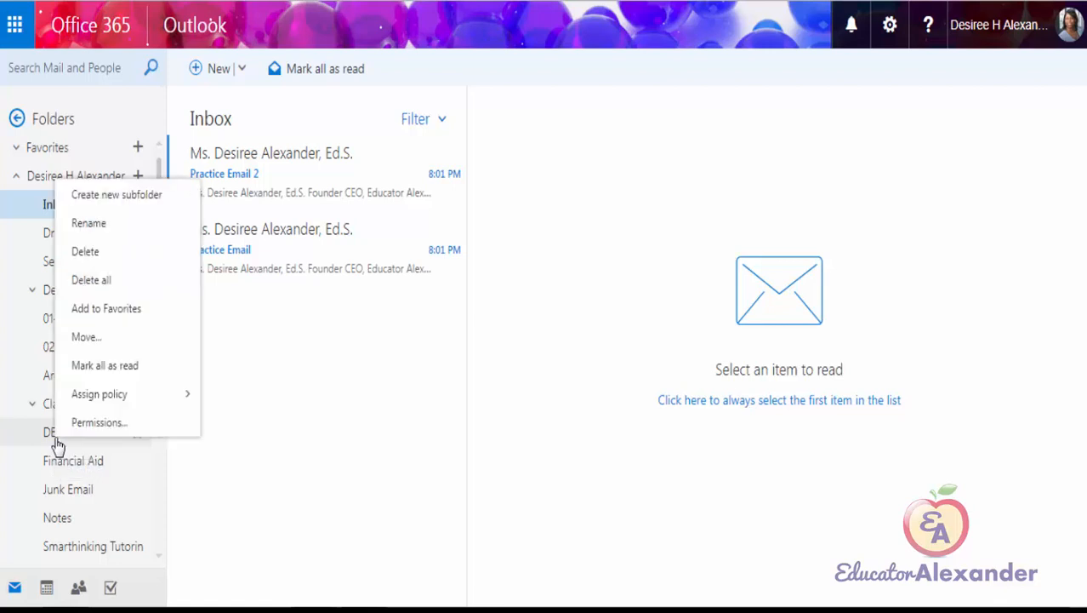
{"action": "left_click", "coordinate": [103, 224]}
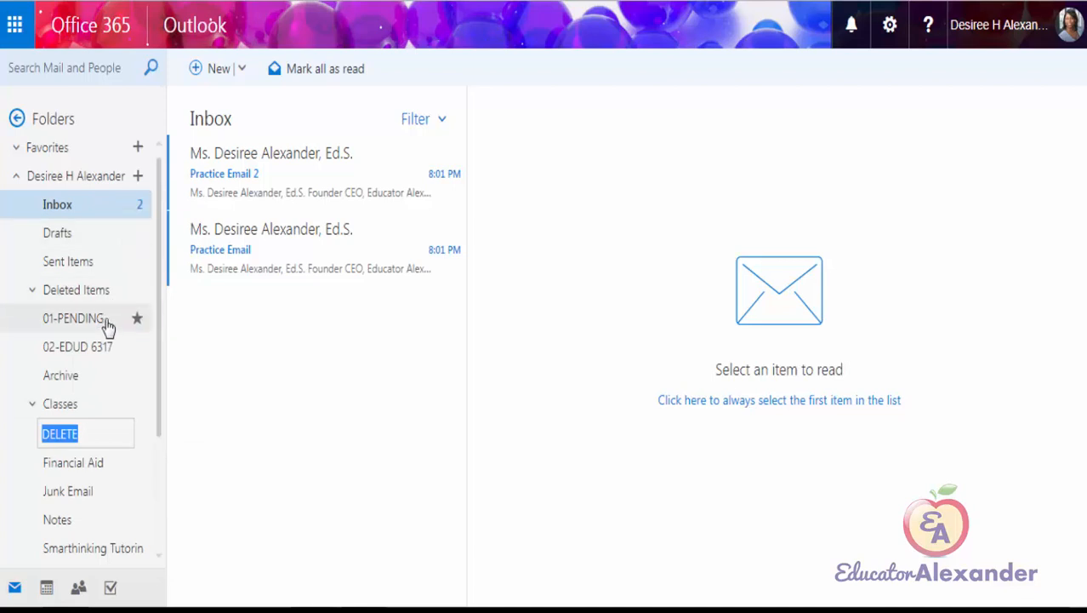
{"action": "key", "text": "BackSpace"}
{"action": "type", "text": "SAMPLE"}
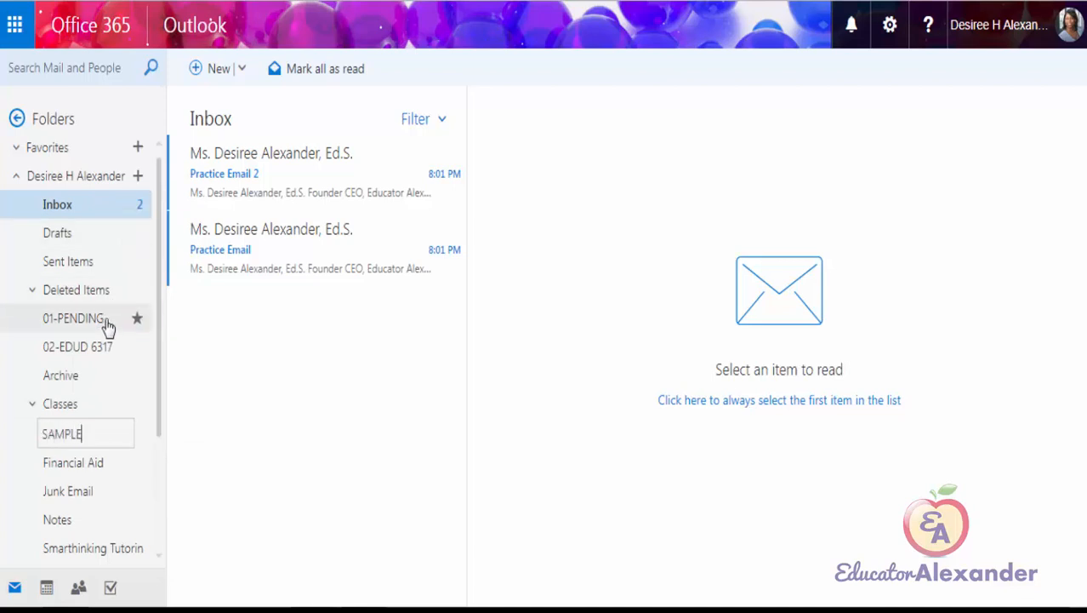
{"action": "left_click", "coordinate": [291, 465]}
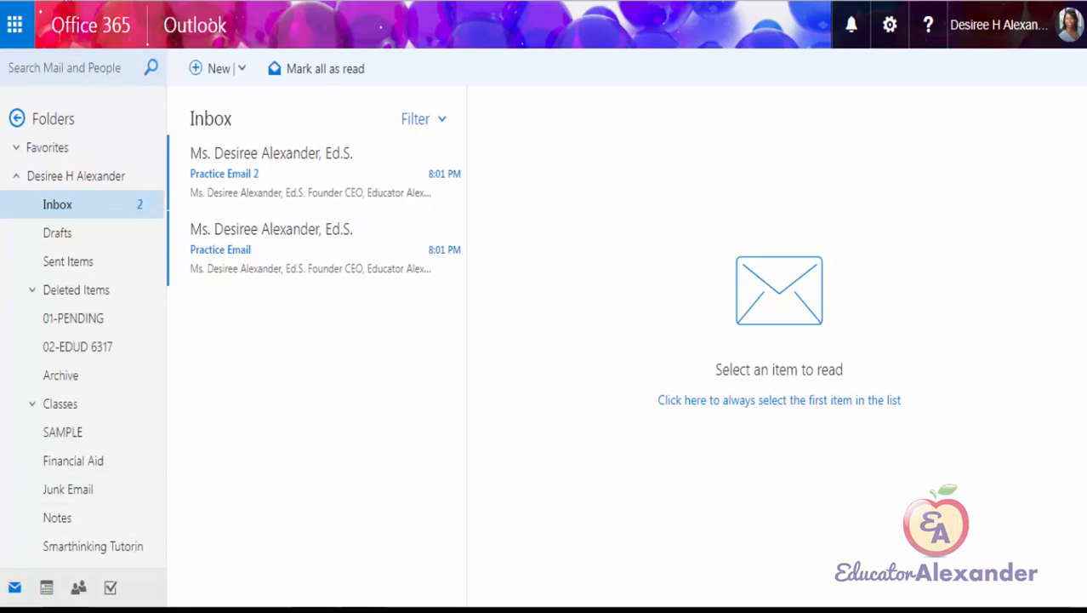
{"action": "key", "text": "F5"}
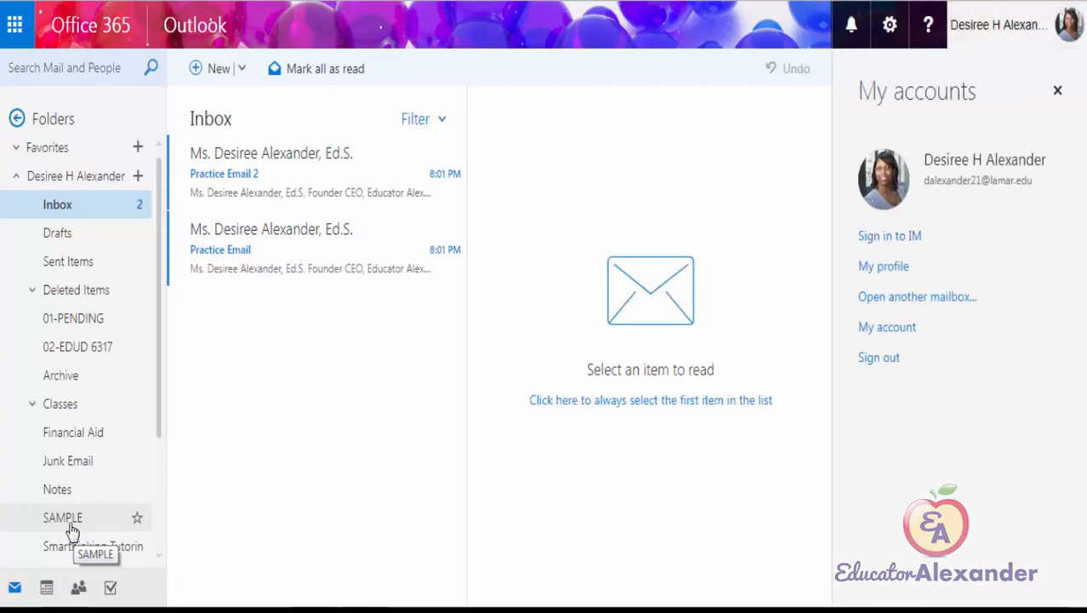
{"action": "left_click", "coordinate": [1059, 90]}
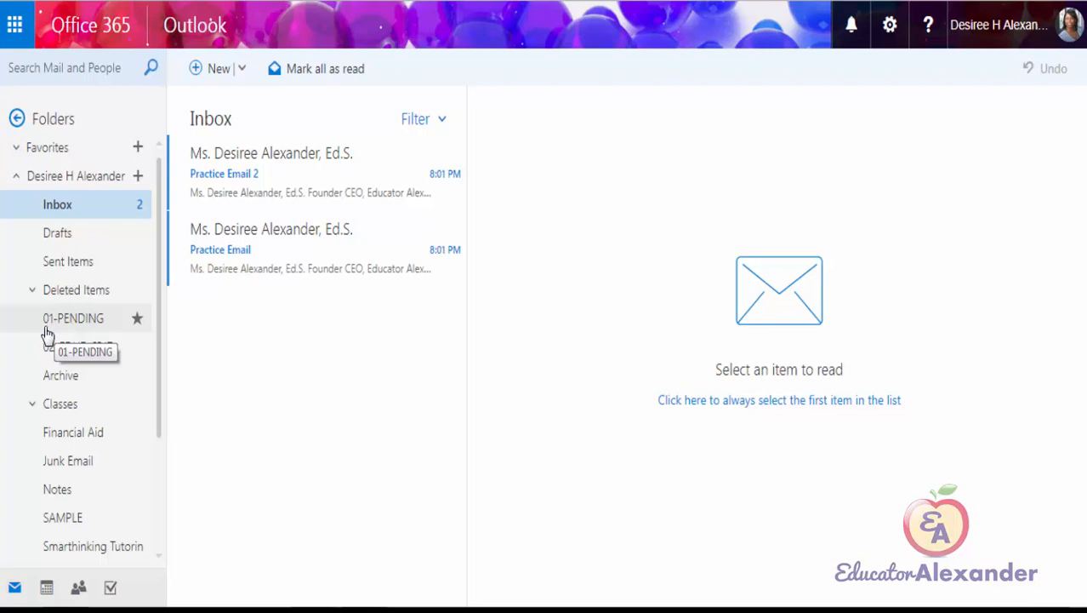
Rename the SAMPLE folder as 03-SAMPLE and reload the page to re-sort the folder list.
{"action": "right_click", "coordinate": [72, 523]}
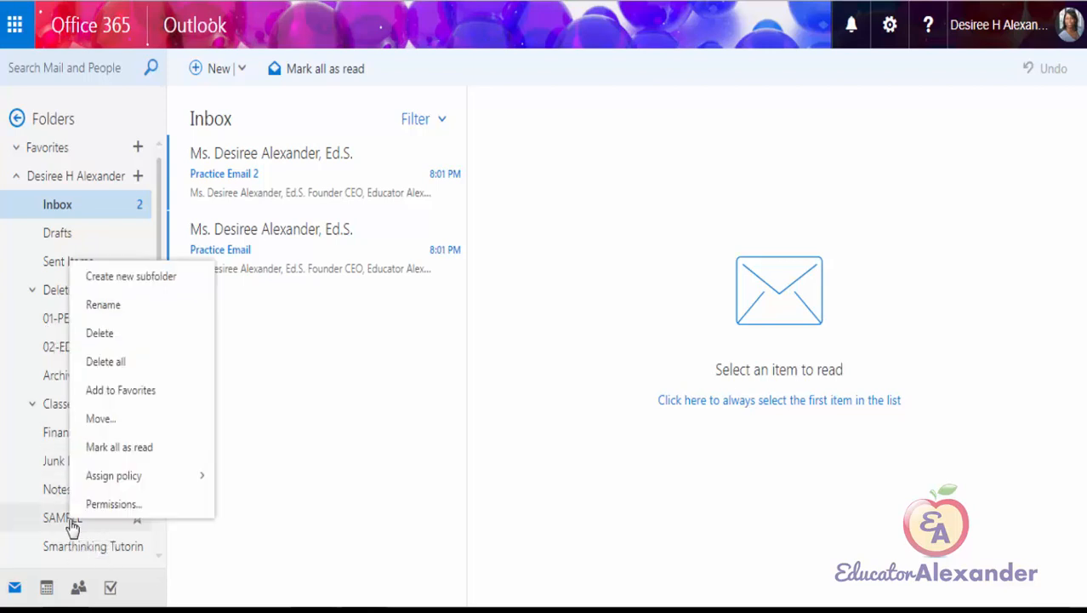
{"action": "left_click", "coordinate": [106, 308]}
{"action": "key", "text": "Home"}
{"action": "type", "text": "03-"}
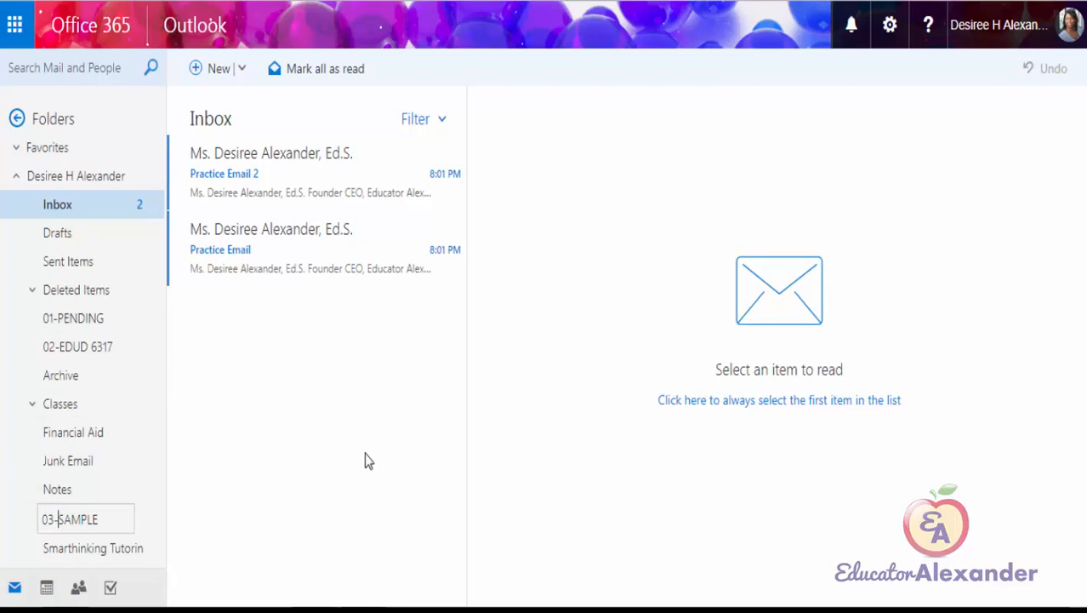
{"action": "key", "text": "Return"}
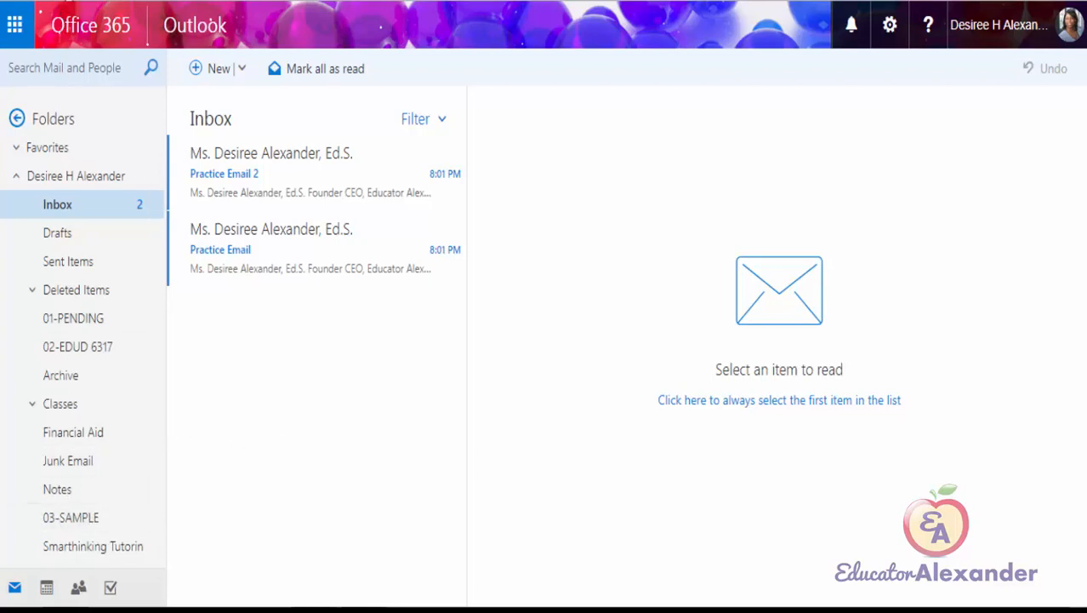
{"action": "key", "text": "F5"}
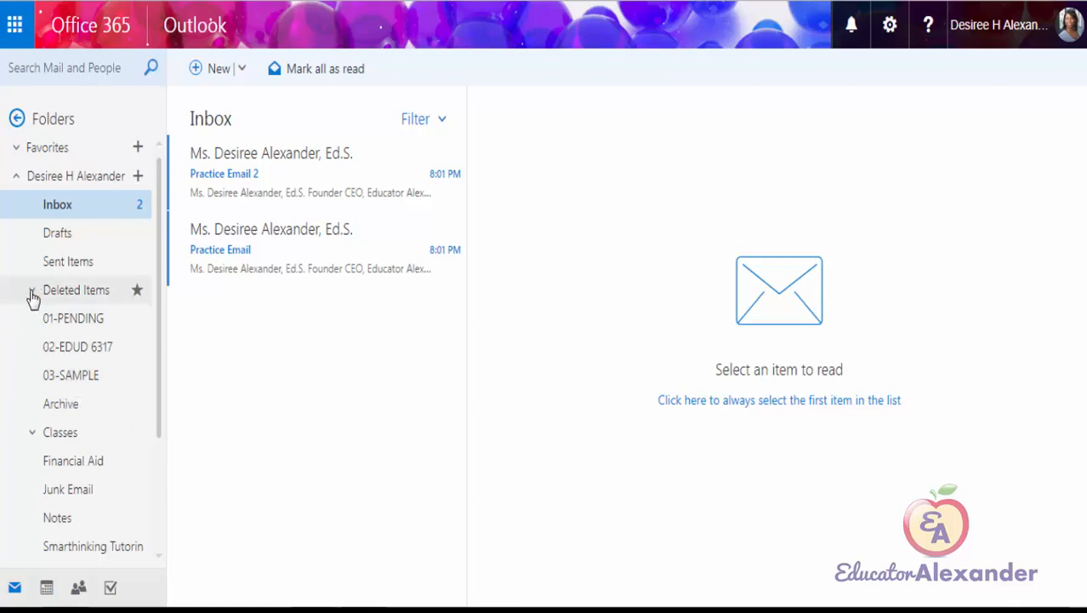
Create a subfolder named 2017 inside the 03-SAMPLE folder, leaving the parent folder expanded.
{"action": "left_click", "coordinate": [32, 433]}
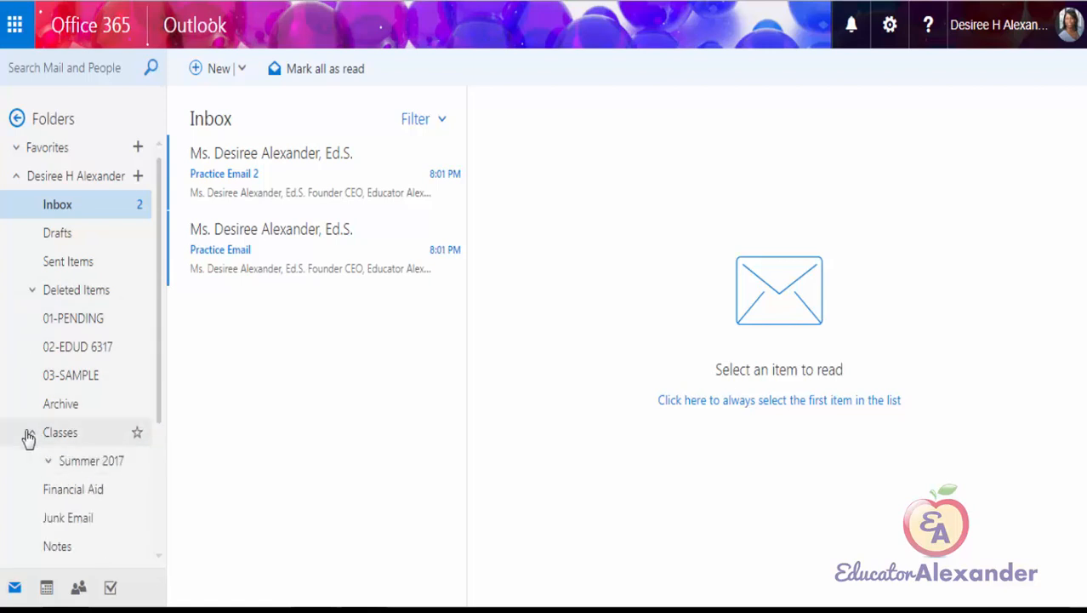
{"action": "left_click", "coordinate": [31, 435]}
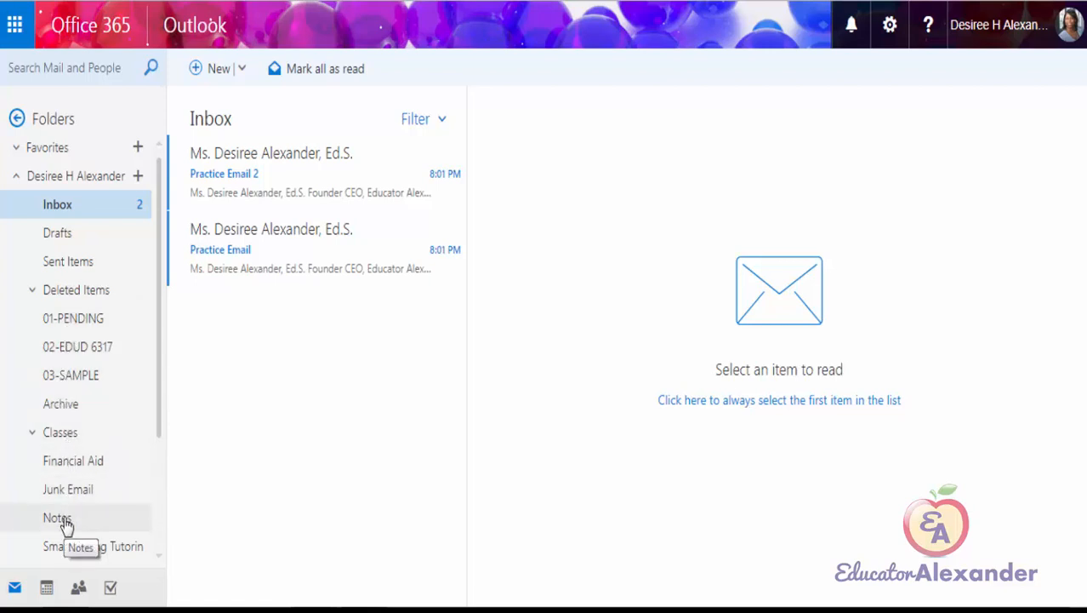
{"action": "right_click", "coordinate": [82, 384]}
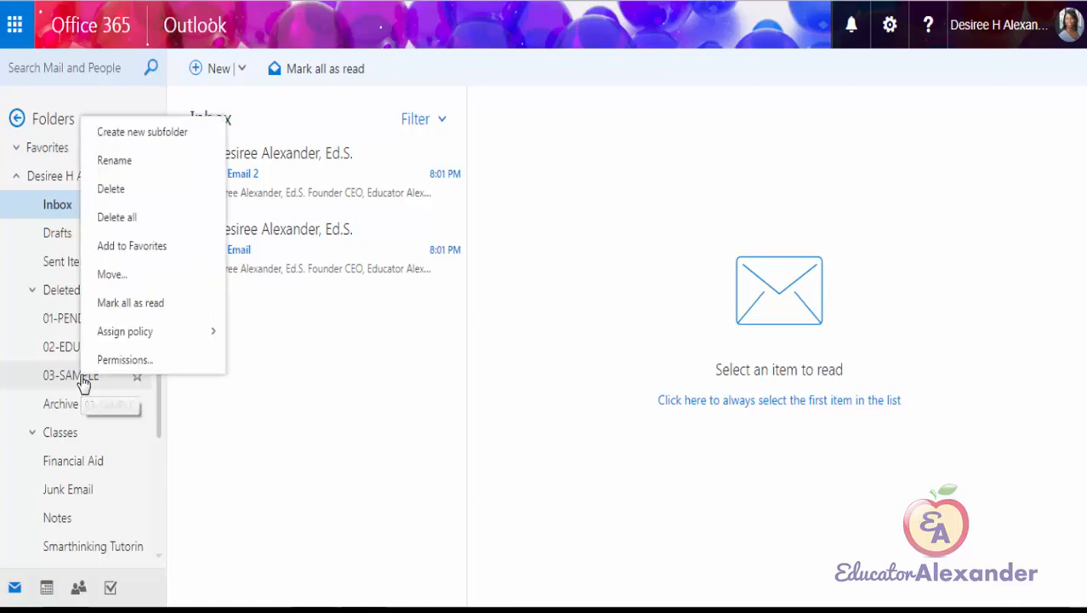
{"action": "left_click", "coordinate": [156, 143]}
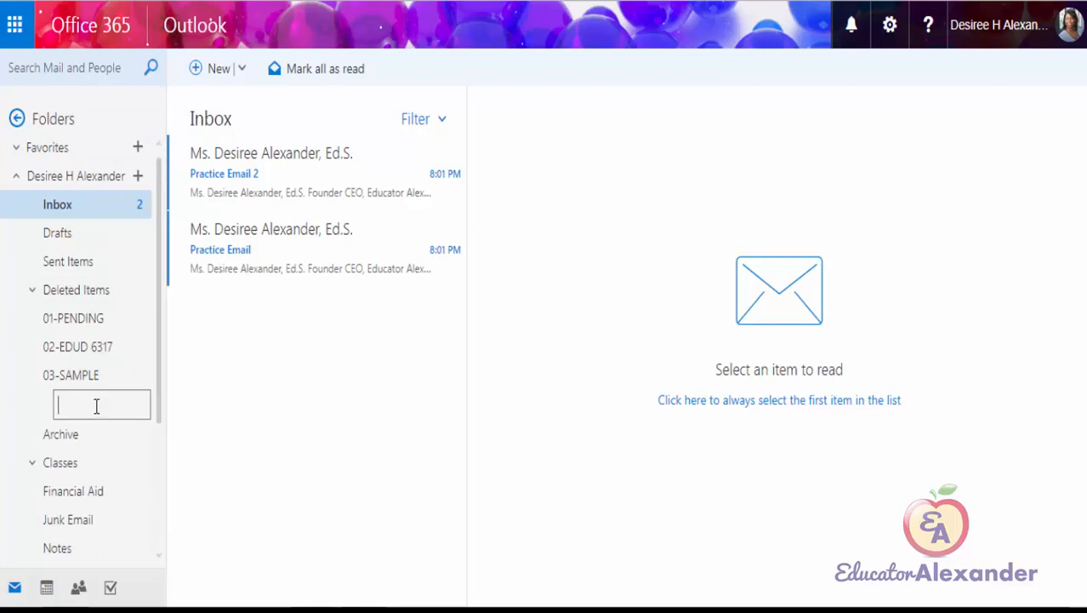
{"action": "type", "text": "2017"}
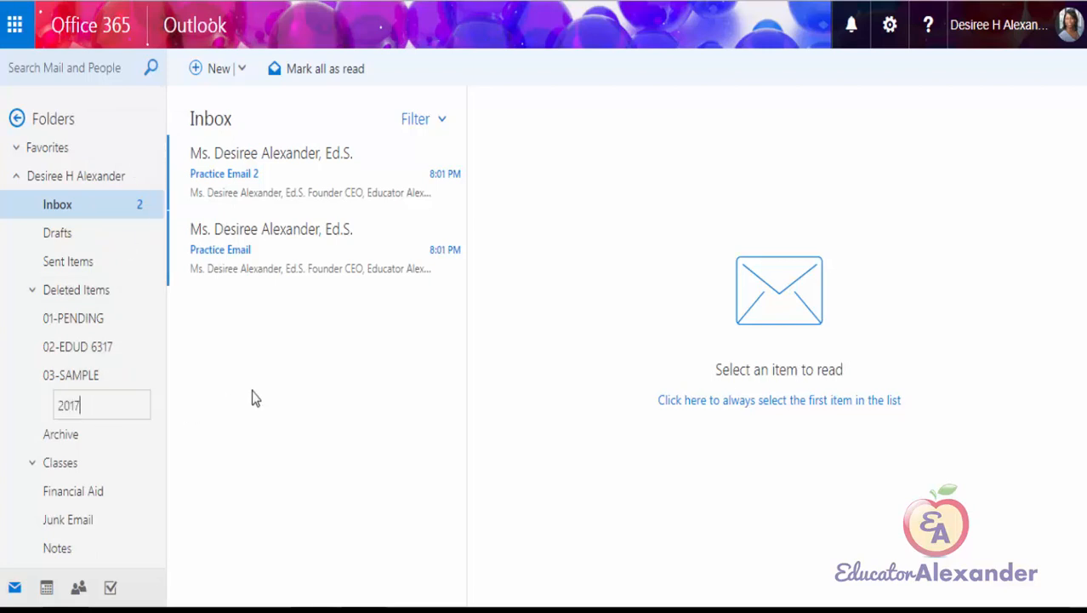
{"action": "key", "text": "Return"}
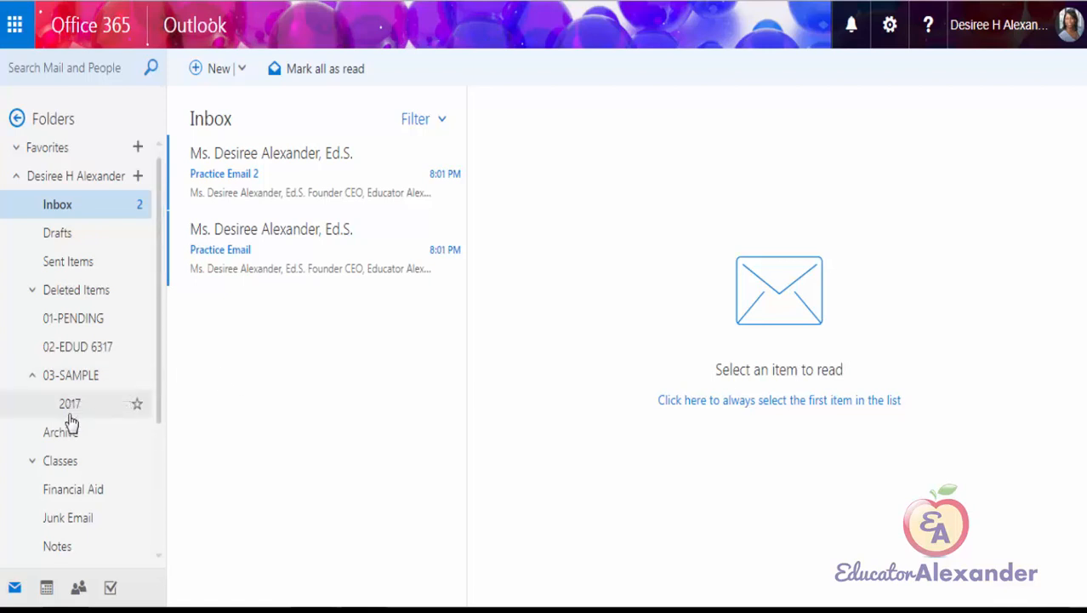
{"action": "left_click", "coordinate": [33, 376]}
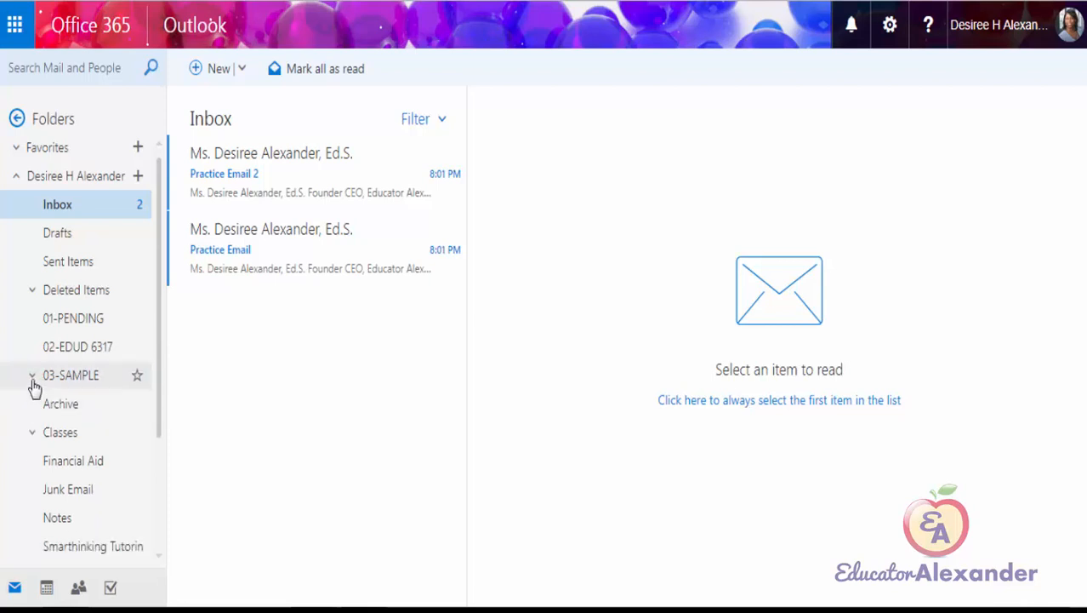
{"action": "left_click", "coordinate": [32, 377]}
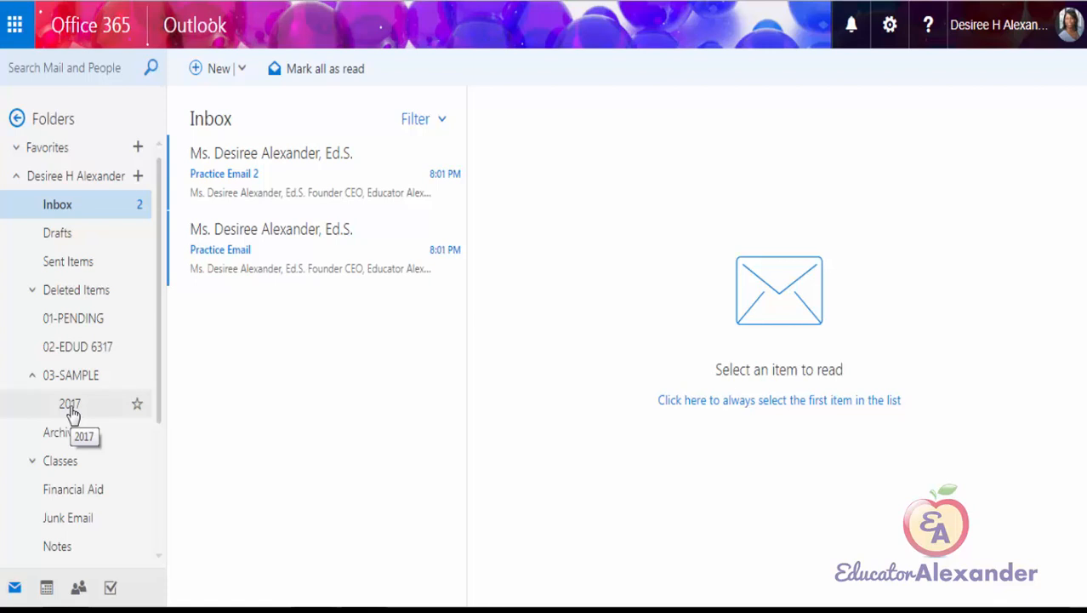
{"action": "right_click", "coordinate": [71, 412]}
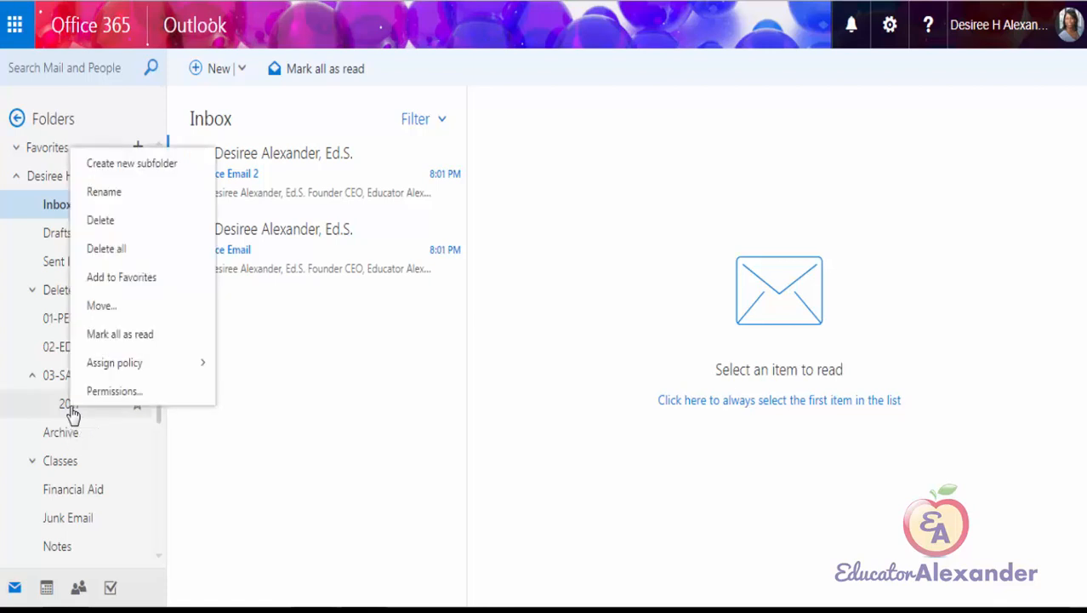
{"action": "left_click", "coordinate": [109, 311]}
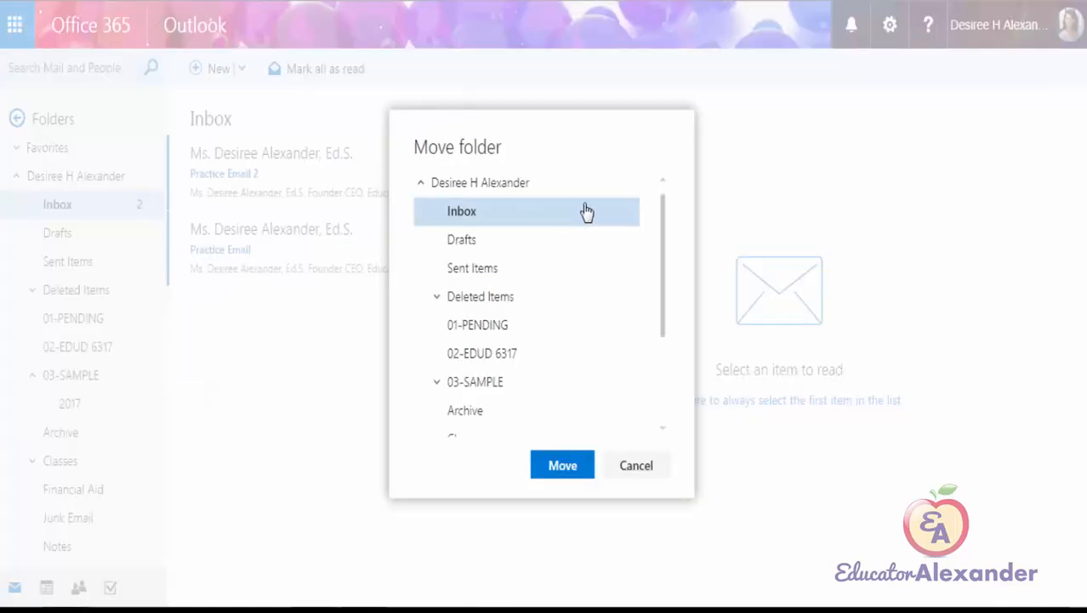
{"action": "left_click_drag", "start_coordinate": [666, 248], "coordinate": [640, 385]}
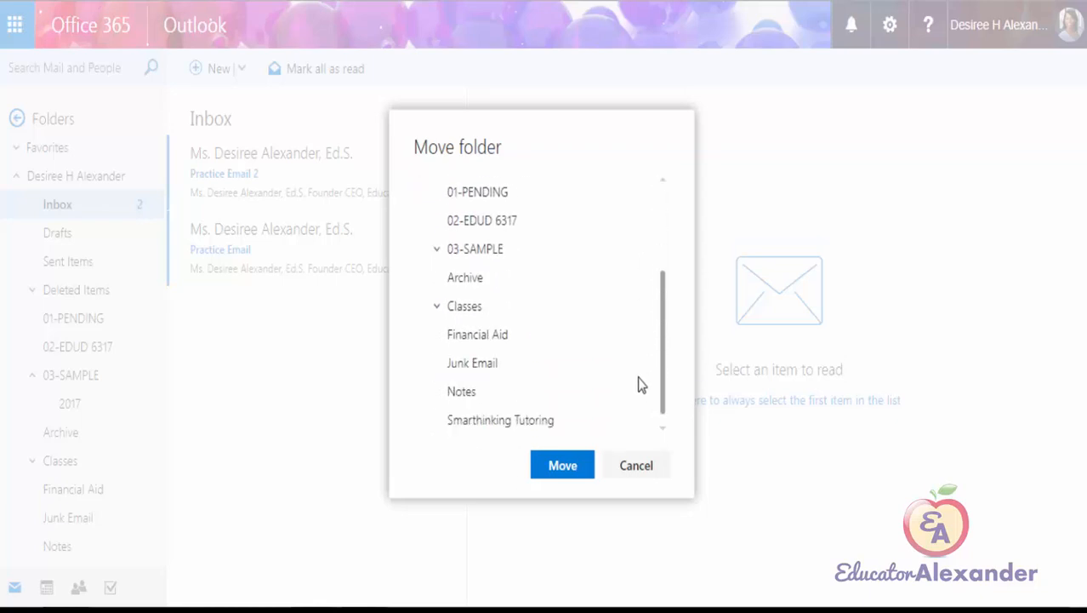
{"action": "left_click", "coordinate": [508, 227]}
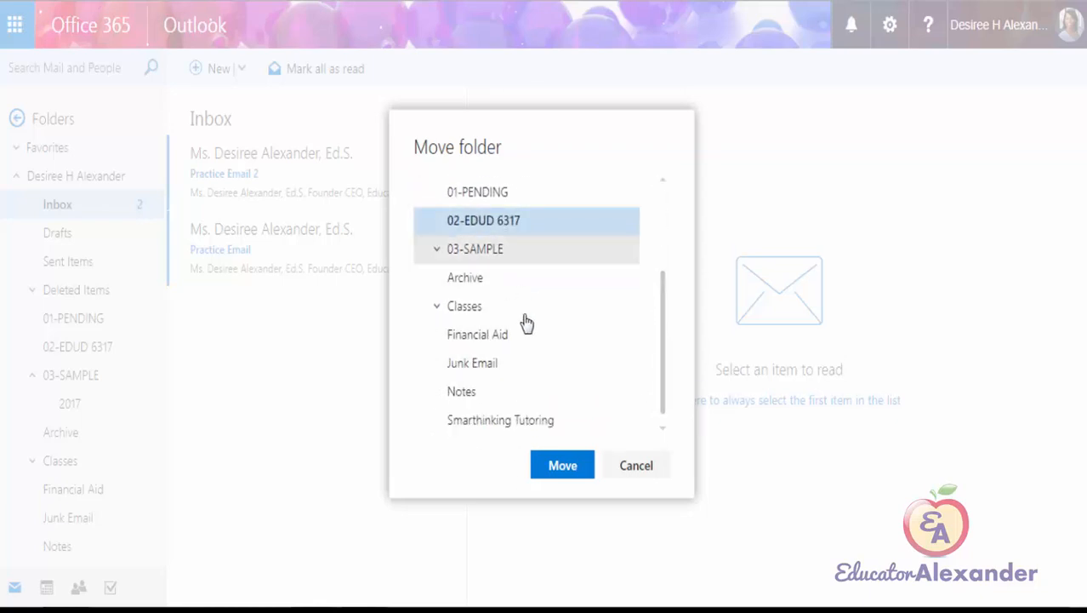
{"action": "left_click", "coordinate": [508, 335]}
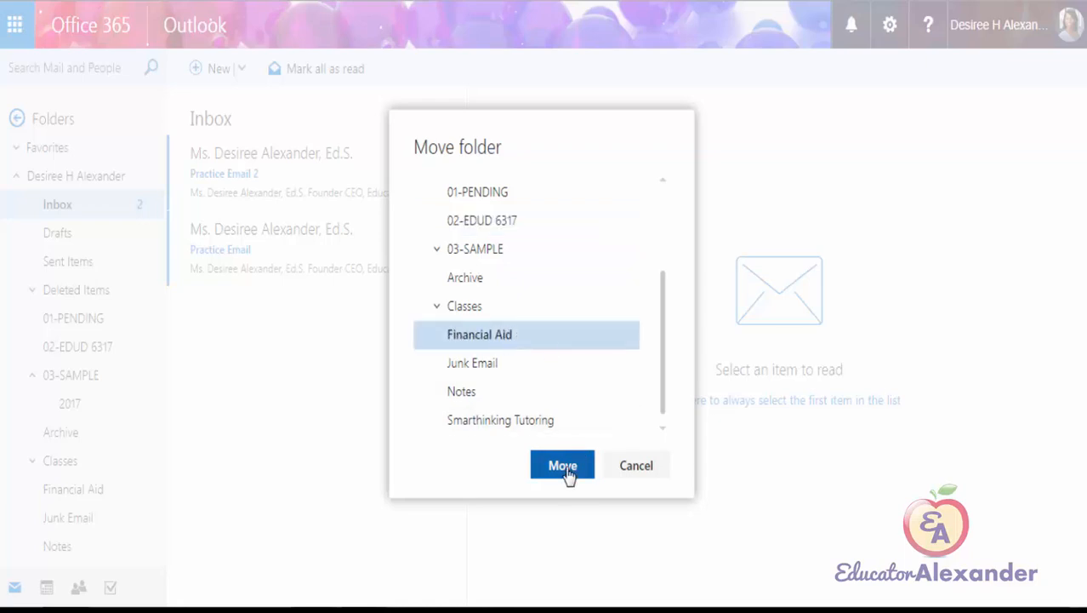
{"action": "left_click", "coordinate": [643, 475]}
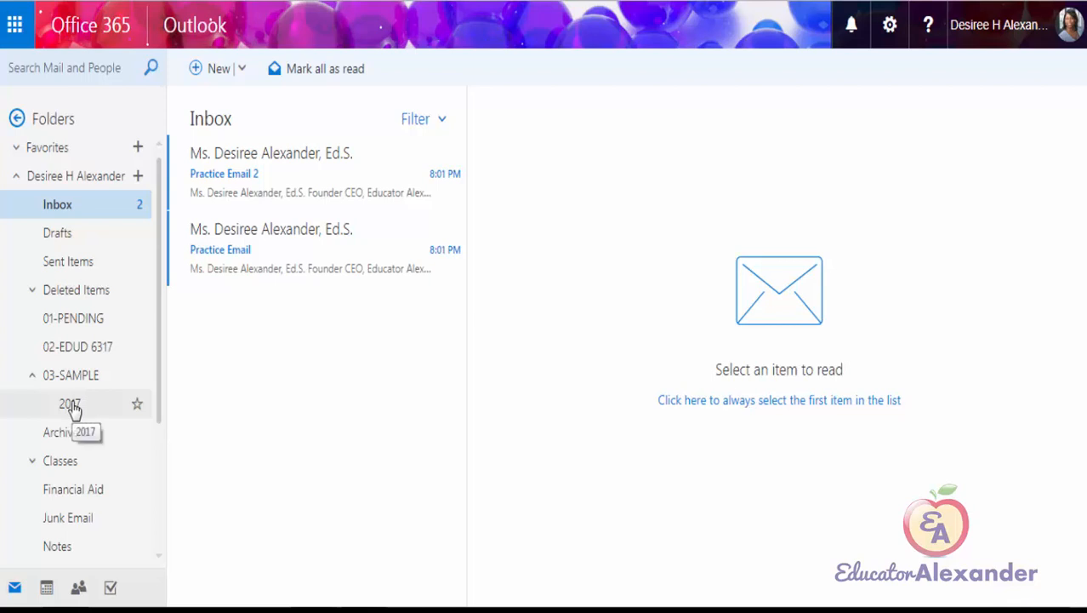
Move the 2017 subfolder from 03-SAMPLE into the Financial Aid folder, and delete it from there.
{"action": "left_click_drag", "start_coordinate": [74, 409], "coordinate": [70, 491]}
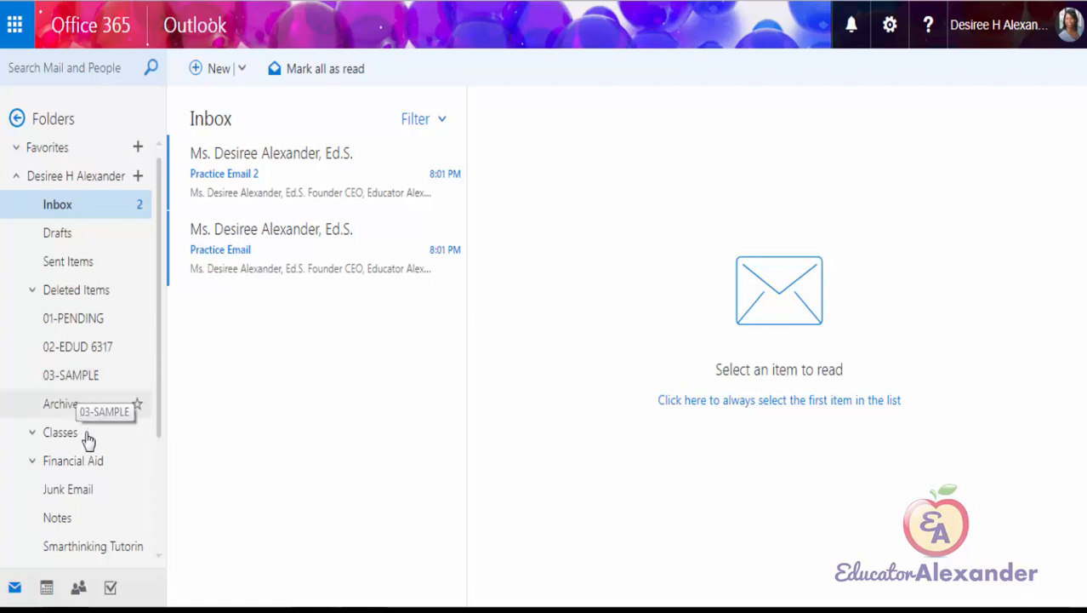
{"action": "left_click", "coordinate": [32, 461]}
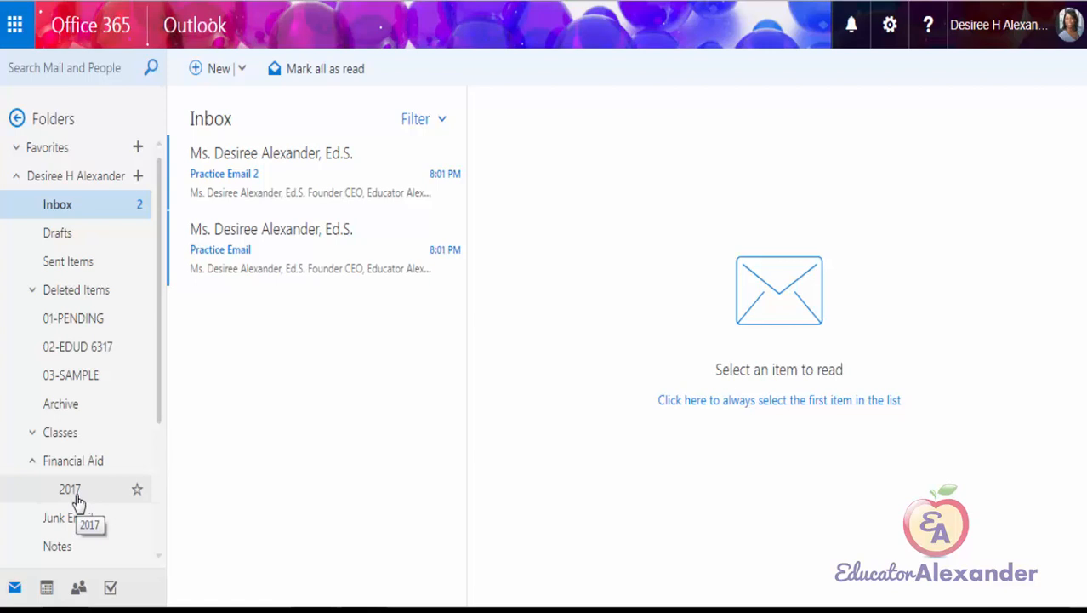
{"action": "right_click", "coordinate": [76, 502]}
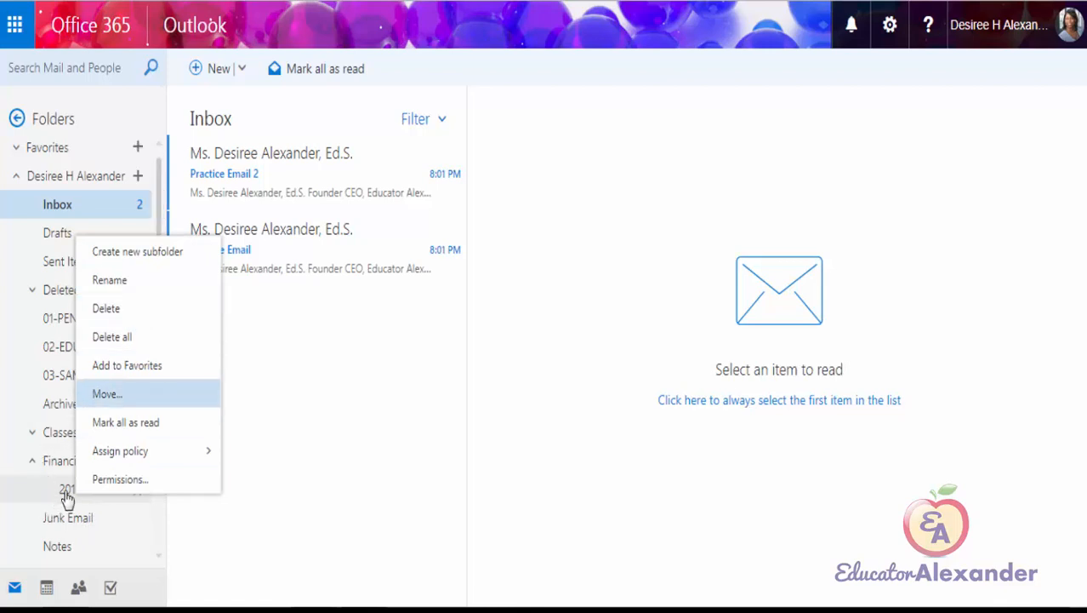
{"action": "left_click", "coordinate": [110, 313]}
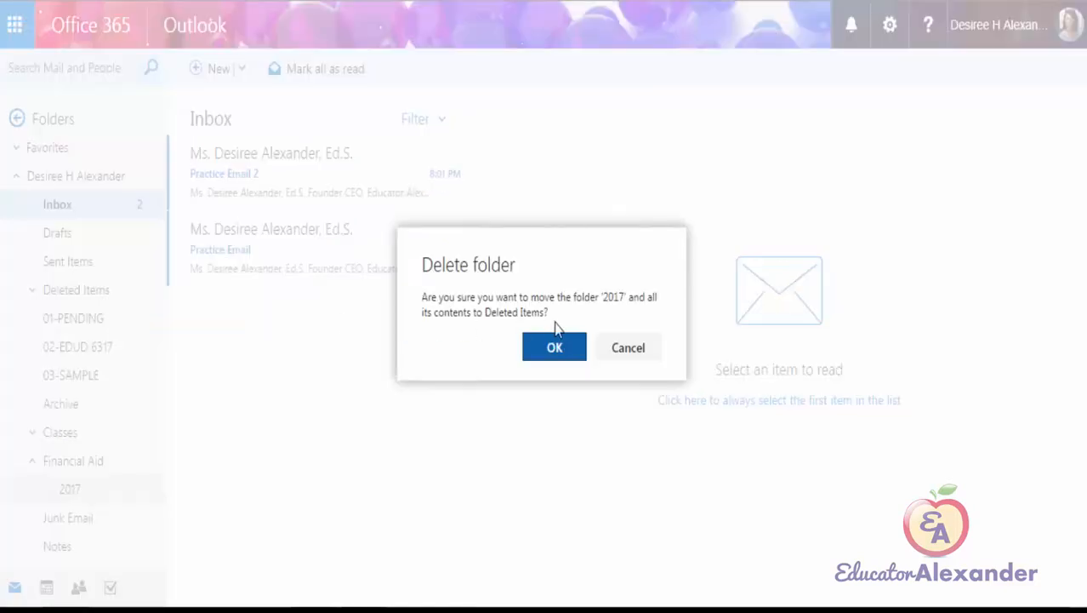
{"action": "left_click", "coordinate": [565, 355]}
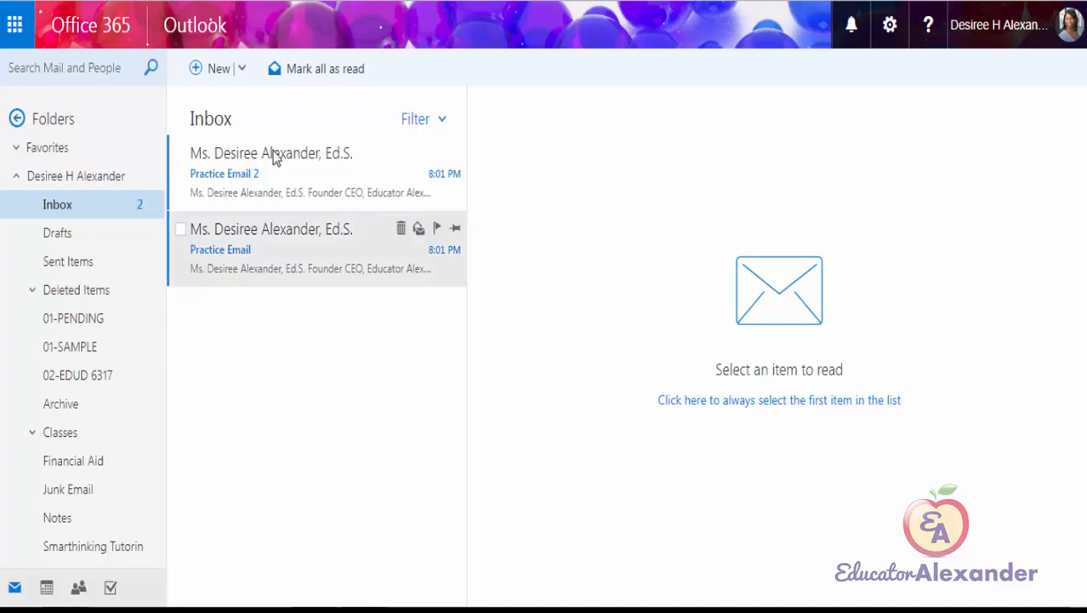
Expand the Favorites list and add the 01-SAMPLE folder to it.
{"action": "left_click", "coordinate": [18, 151]}
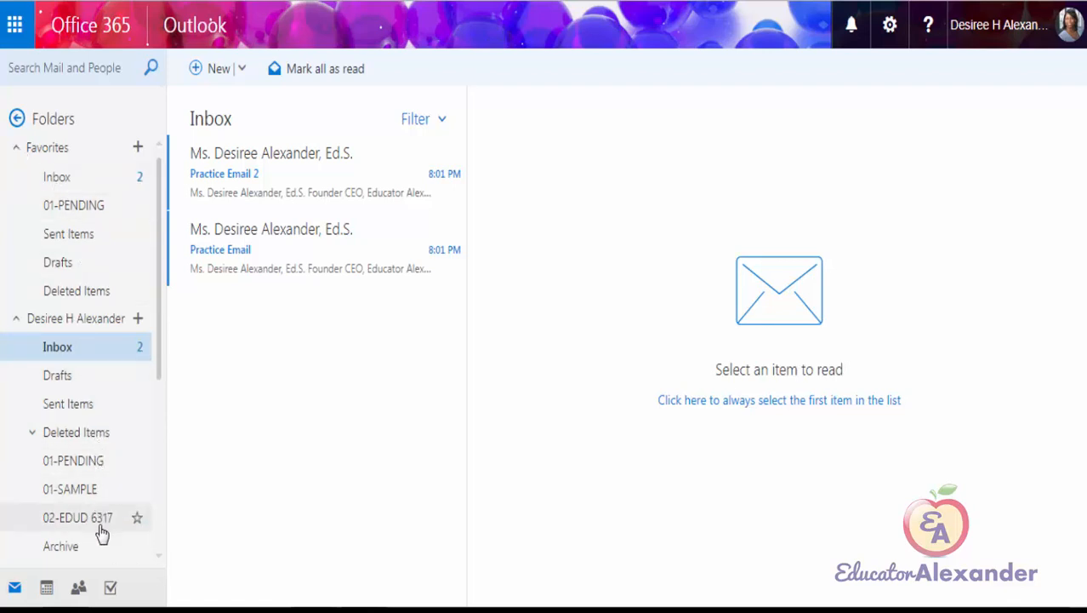
{"action": "scroll", "coordinate": [101, 531], "scroll_direction": "down", "scroll_amount": 1}
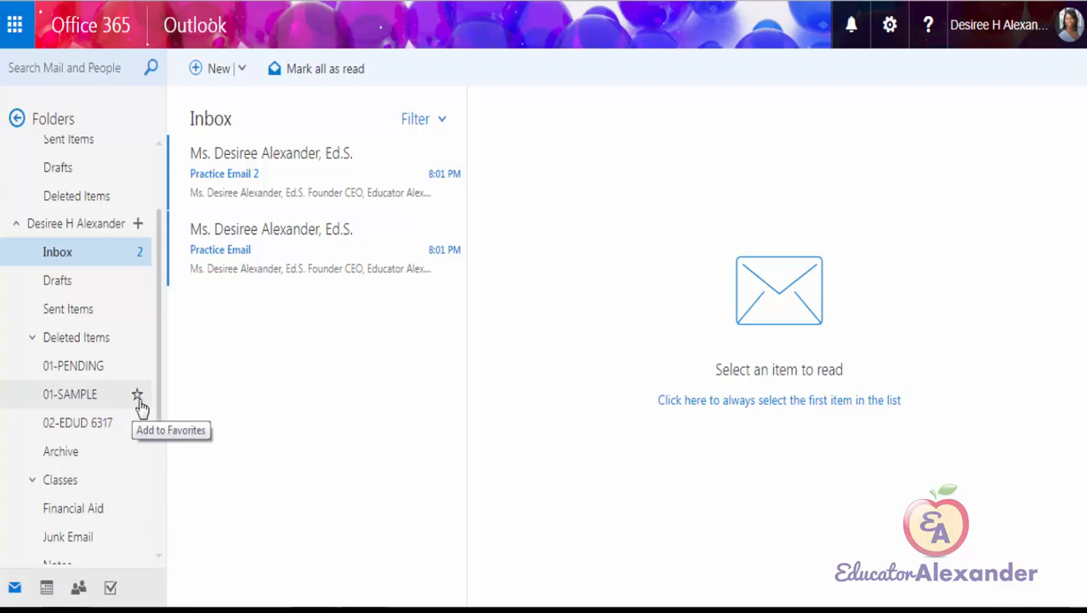
{"action": "left_click", "coordinate": [137, 395]}
{"action": "scroll", "coordinate": [139, 407], "scroll_direction": "up", "scroll_amount": 2}
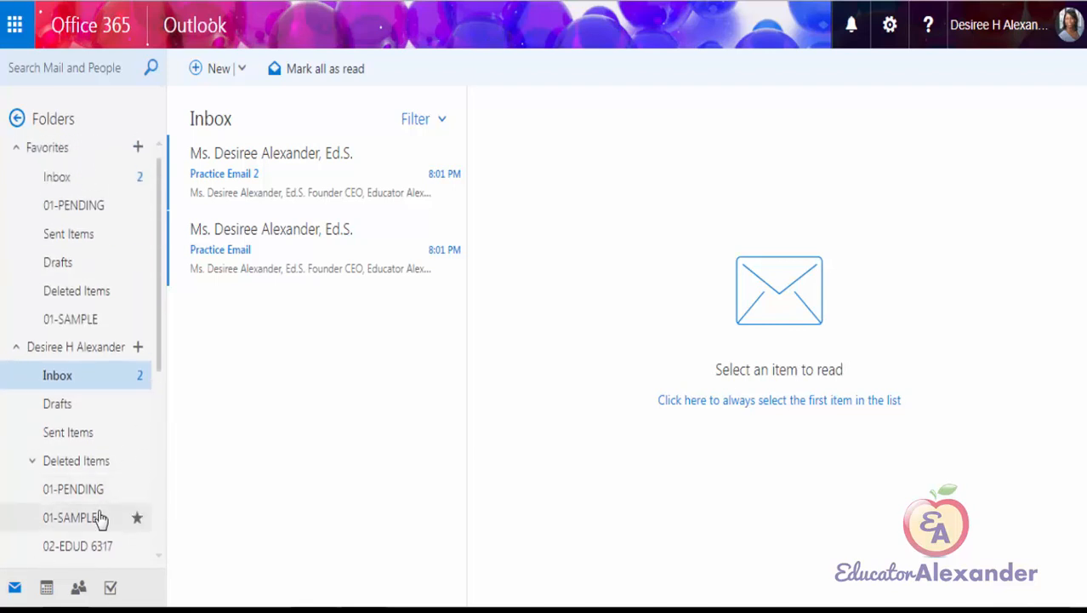
{"action": "scroll", "coordinate": [99, 517], "scroll_direction": "down", "scroll_amount": 2}
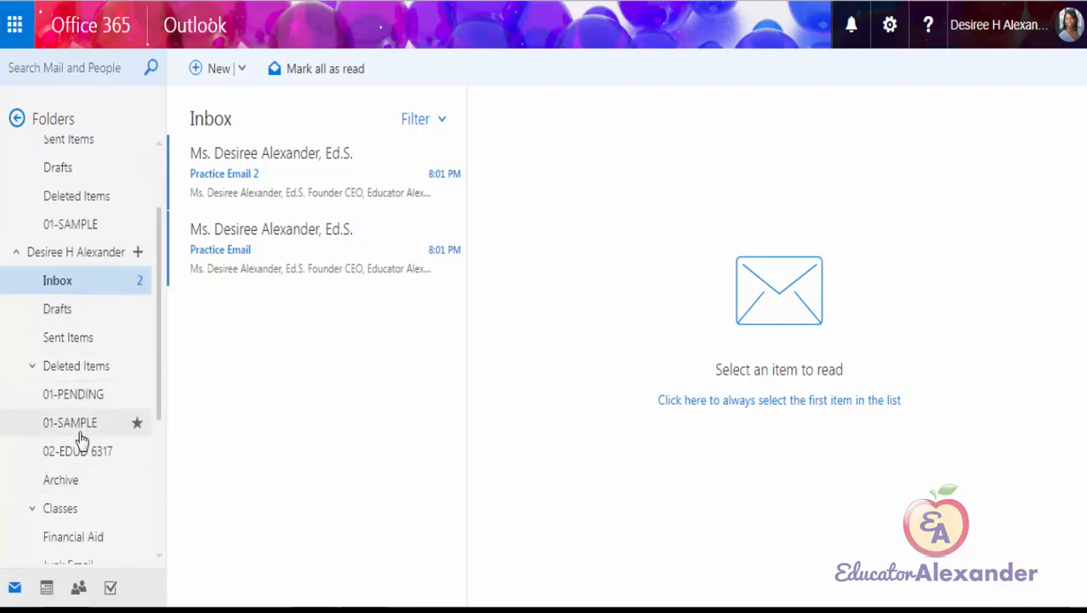
{"action": "scroll", "coordinate": [80, 437], "scroll_direction": "up", "scroll_amount": 2}
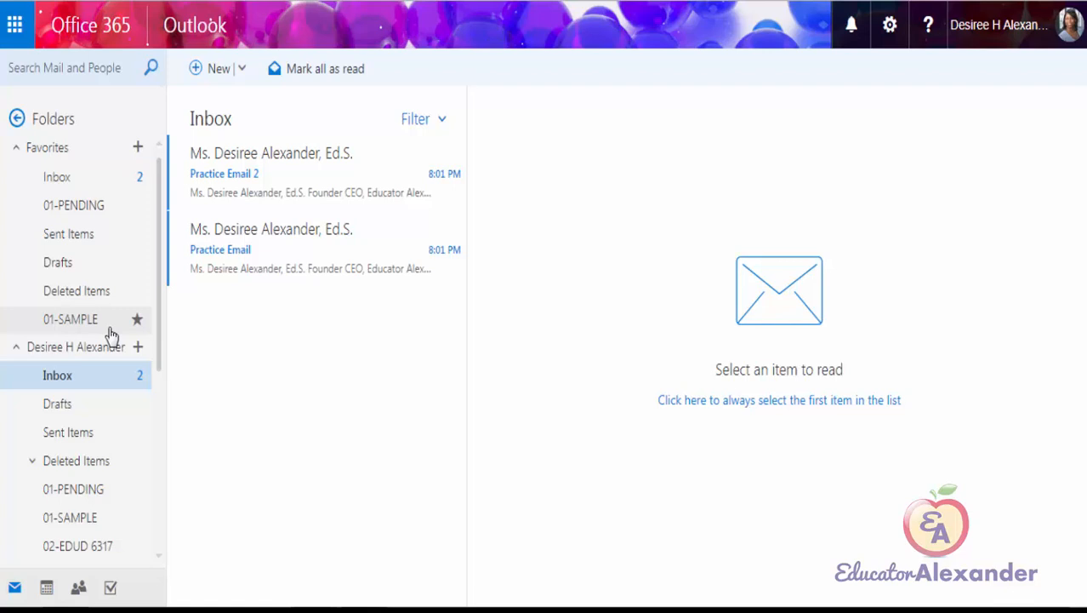
Collapse and re-expand the account's folder list, and remove the 01-SAMPLE folder from Favorites.
{"action": "left_click", "coordinate": [17, 347]}
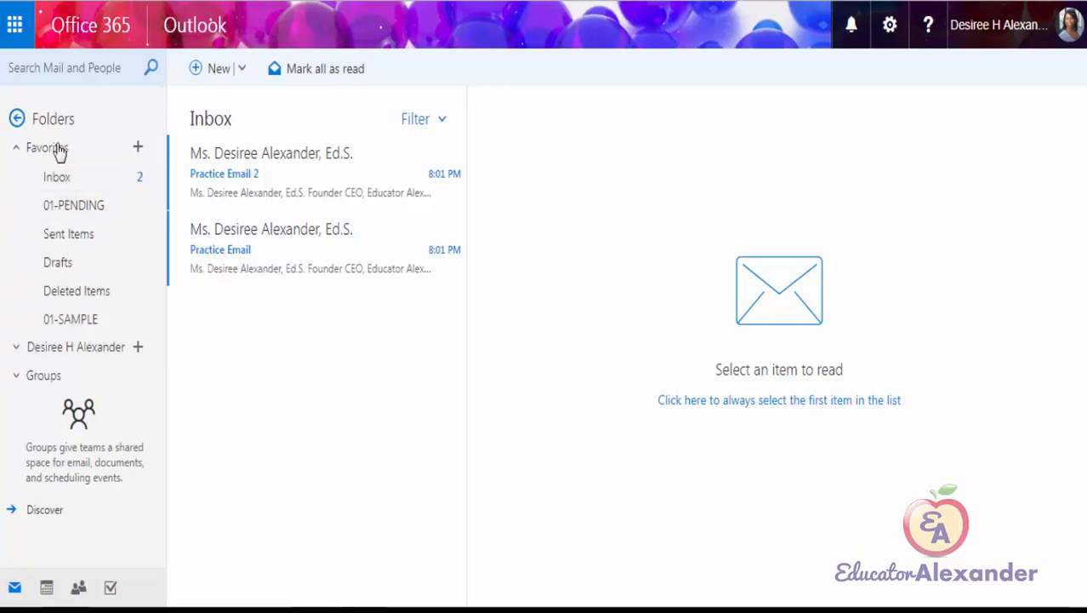
{"action": "left_click", "coordinate": [16, 348]}
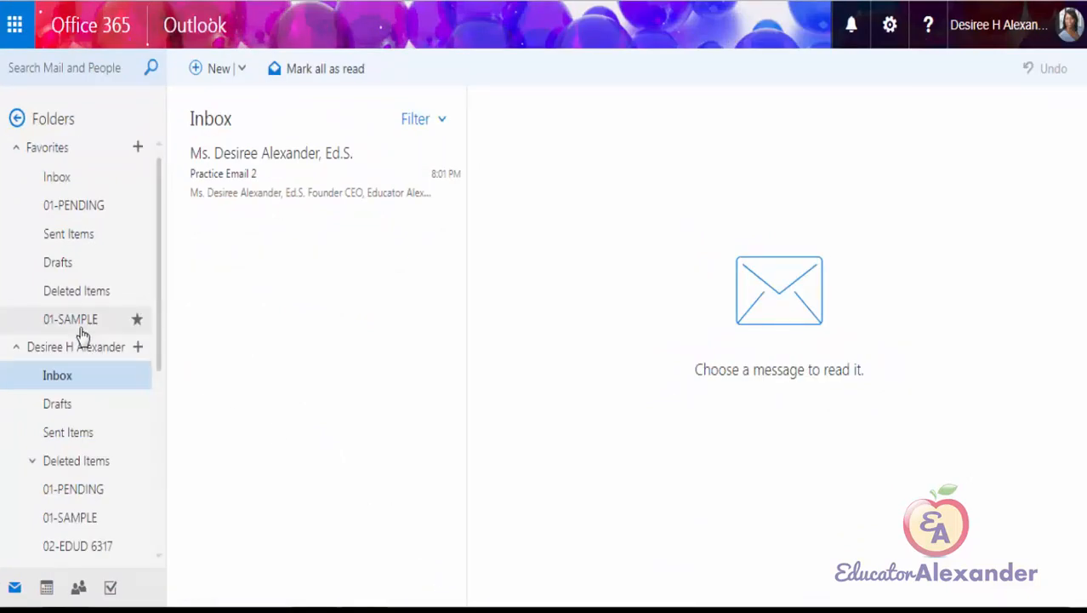
{"action": "left_click", "coordinate": [137, 320]}
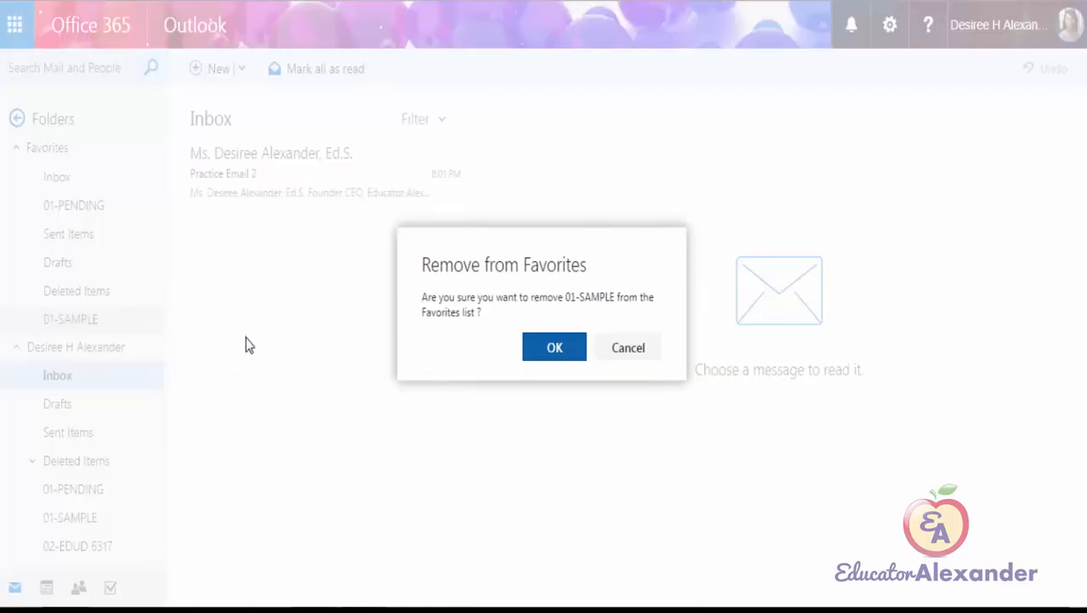
{"action": "left_click", "coordinate": [554, 349]}
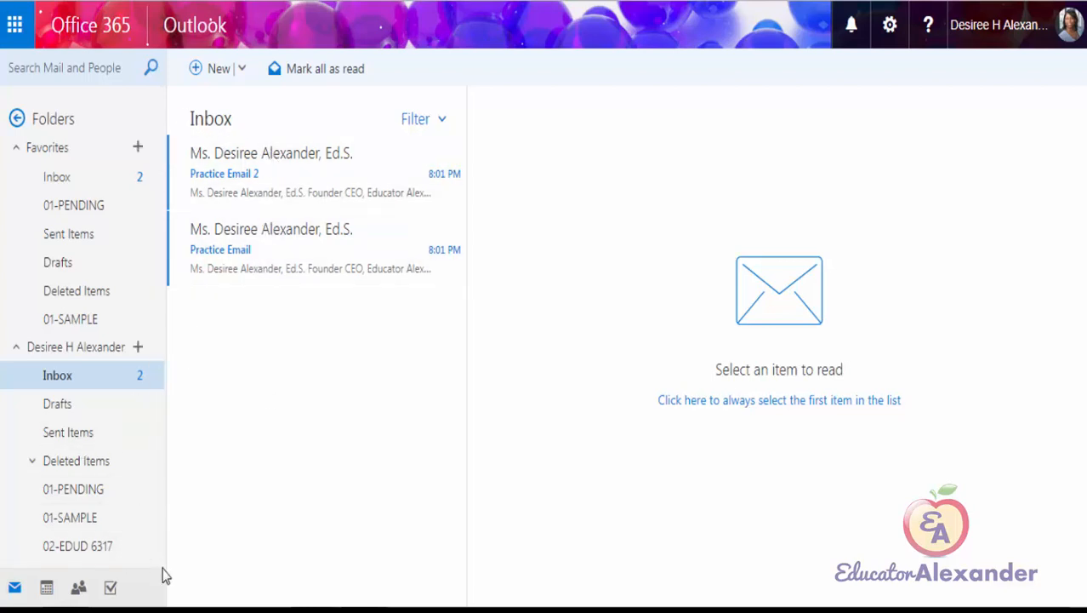
Move the Practice Email message from the Inbox into the 01-SAMPLE folder.
{"action": "left_click", "coordinate": [298, 271]}
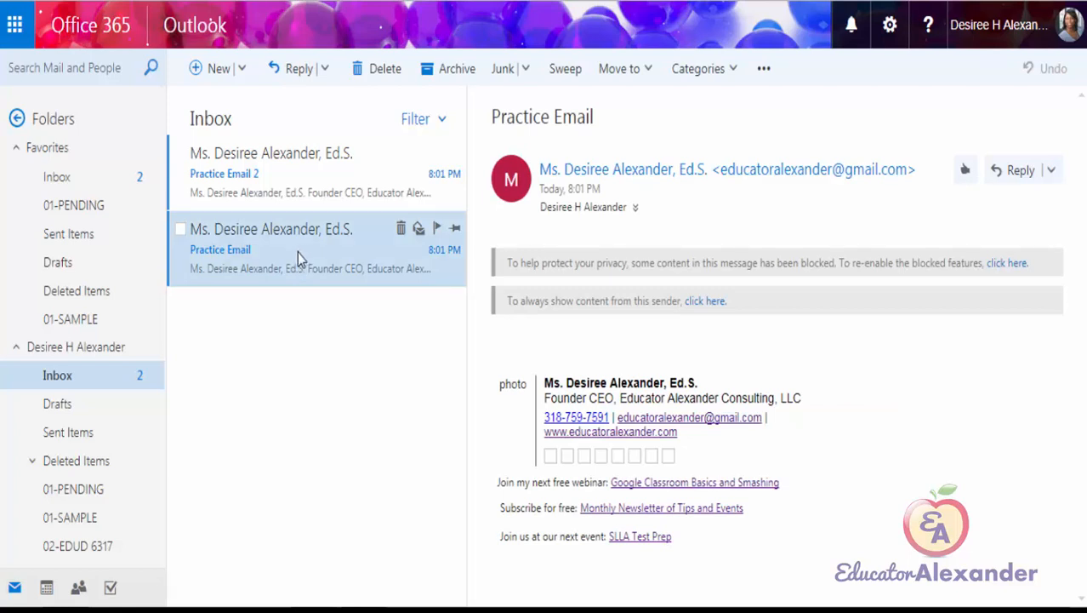
{"action": "left_click_drag", "start_coordinate": [300, 253], "coordinate": [91, 333]}
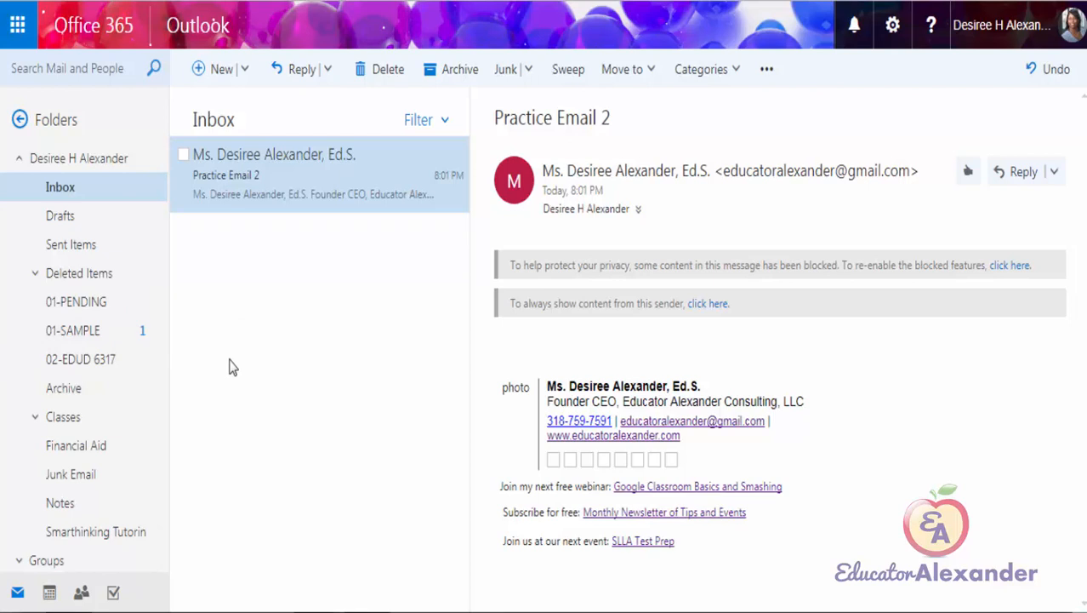
Check the 01-SAMPLE folder's contents and open the Practice Email message briefly in its own window.
{"action": "left_click", "coordinate": [92, 334]}
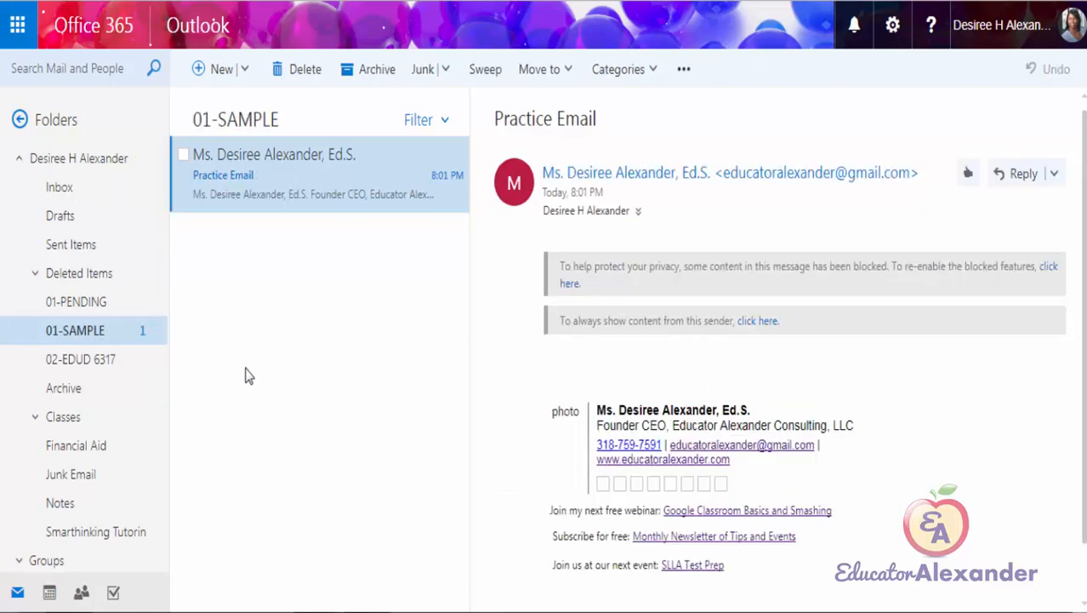
{"action": "double_click", "coordinate": [243, 188]}
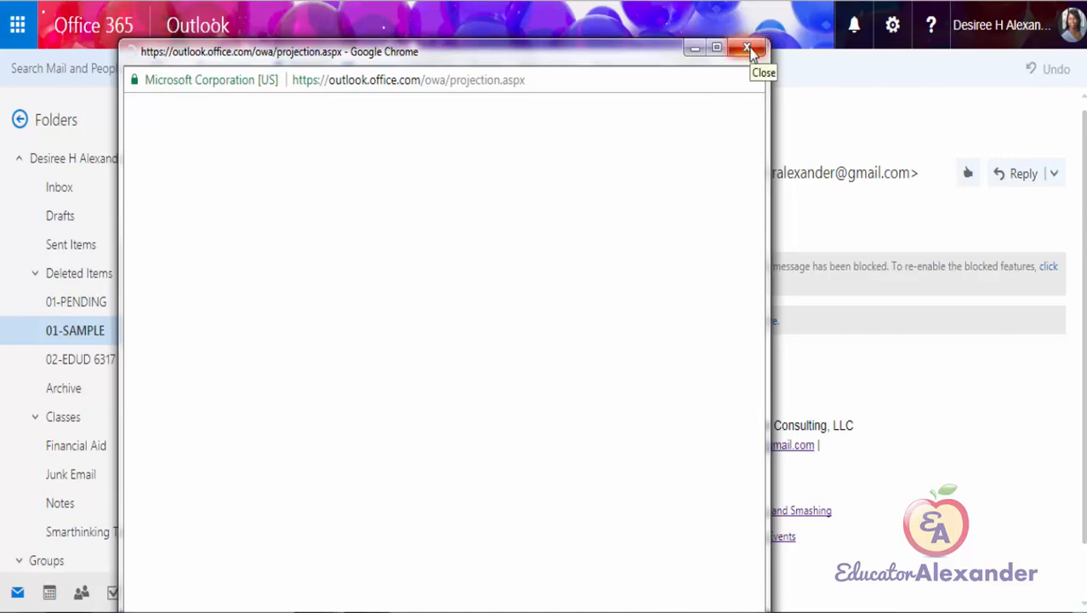
{"action": "left_click", "coordinate": [748, 49]}
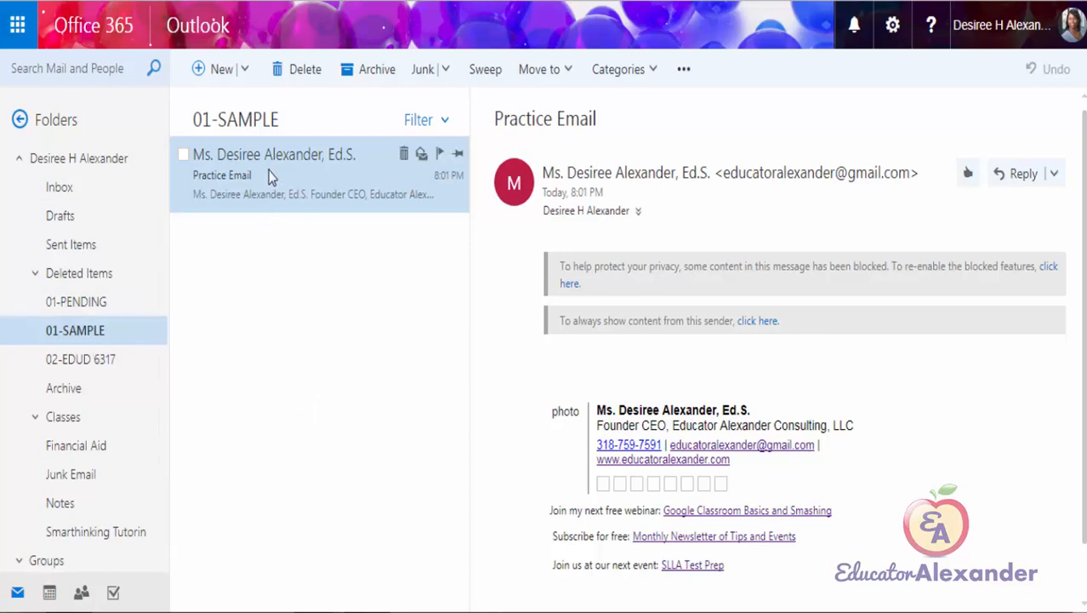
View the messages left in the Inbox and return to the 01-SAMPLE folder to compare its contents.
{"action": "scroll", "coordinate": [137, 262], "scroll_direction": "up", "scroll_amount": 3}
{"action": "scroll", "coordinate": [121, 291], "scroll_direction": "down", "scroll_amount": 1}
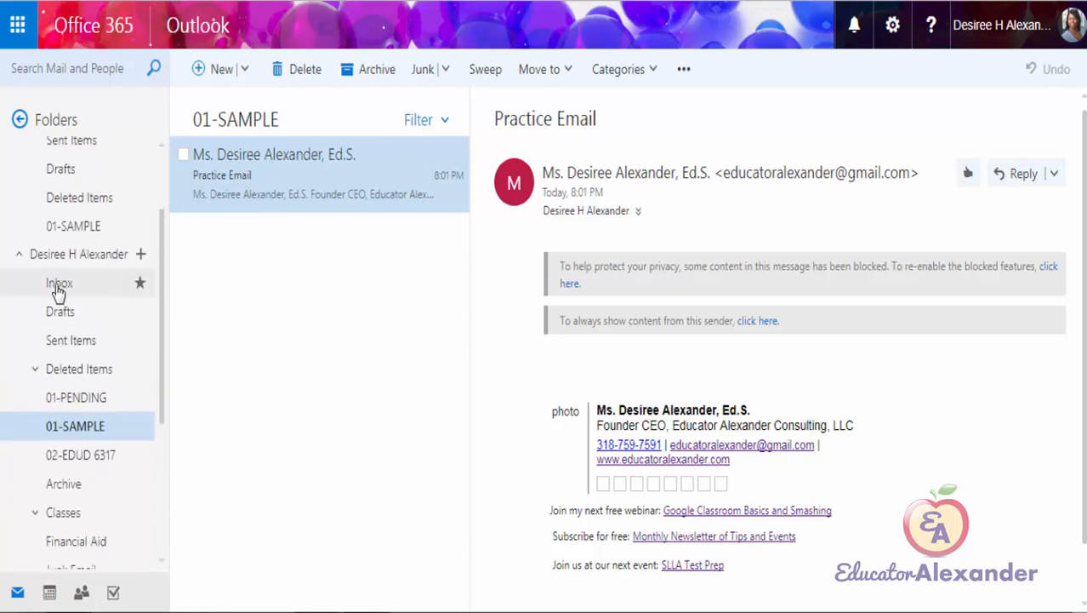
{"action": "left_click", "coordinate": [59, 286]}
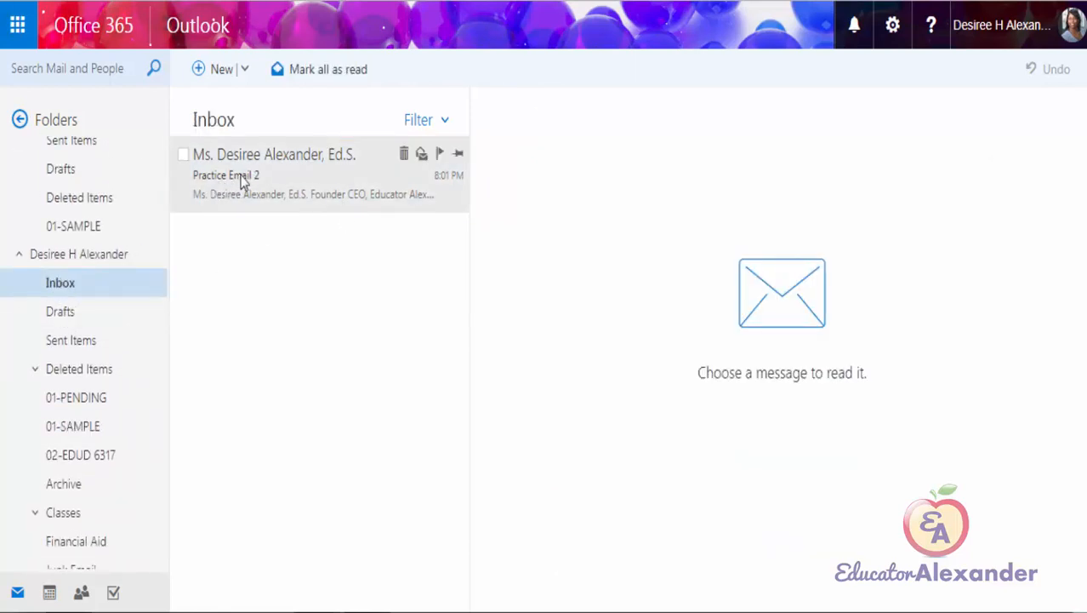
{"action": "left_click", "coordinate": [100, 423]}
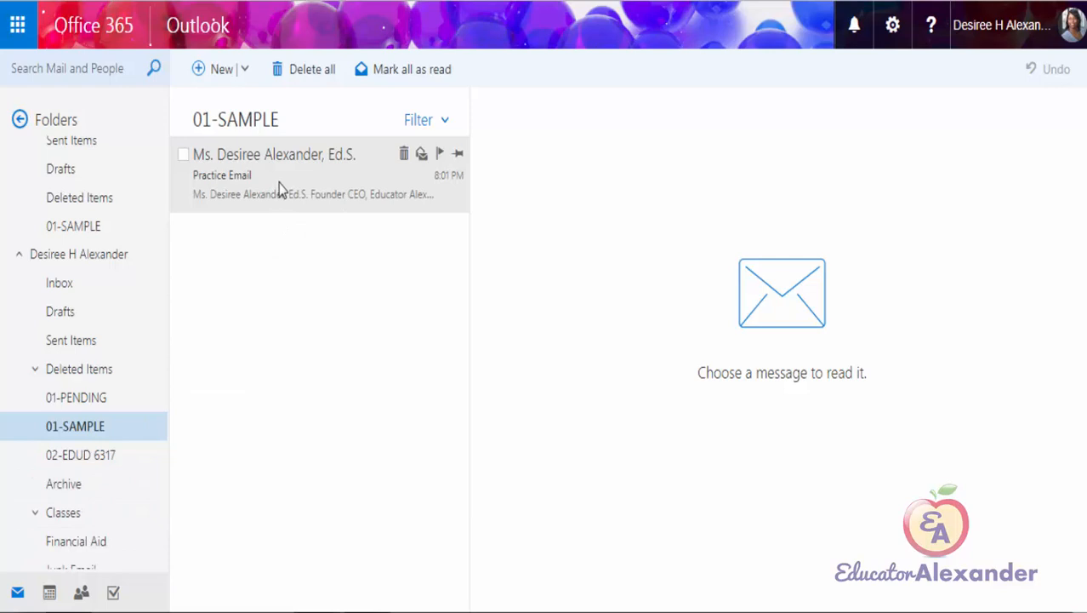
Try to move the Practice Email message into the Summer 2017 folder under Classes, and return to the Inbox.
{"action": "left_click", "coordinate": [39, 512]}
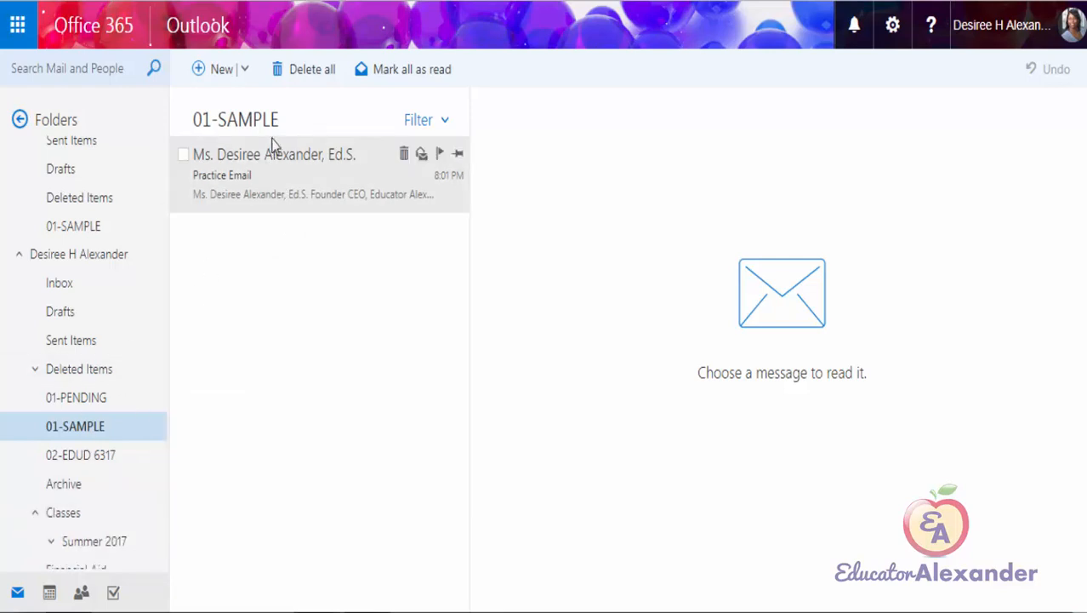
{"action": "mouse_move", "coordinate": [273, 147]}
{"action": "left_mouse_down"}
{"action": "mouse_move", "coordinate": [109, 546]}
{"action": "mouse_move", "coordinate": [279, 162]}
{"action": "left_mouse_up"}
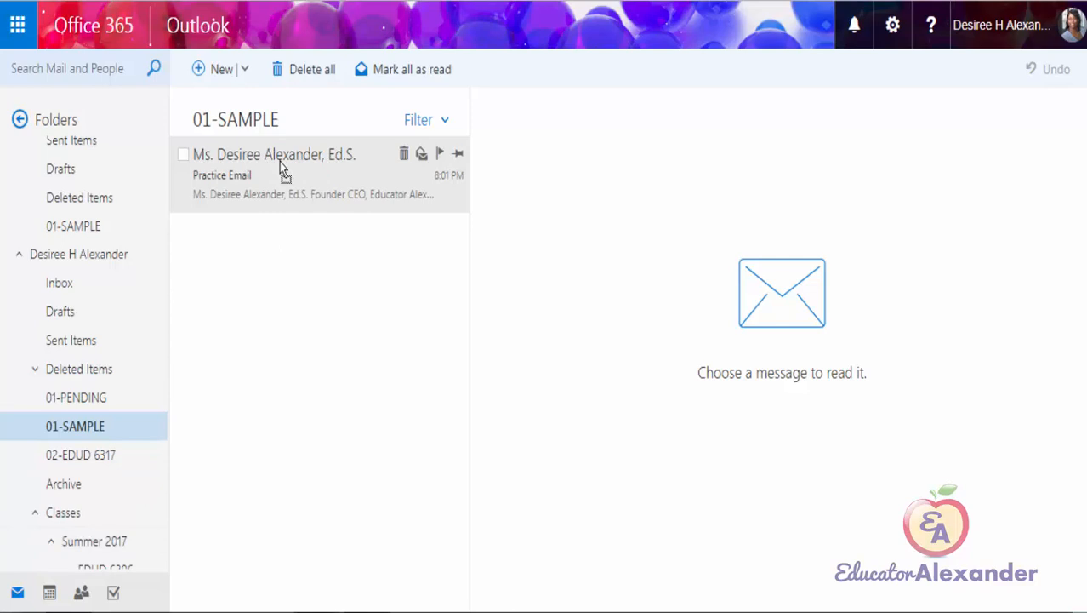
{"action": "left_click", "coordinate": [36, 514]}
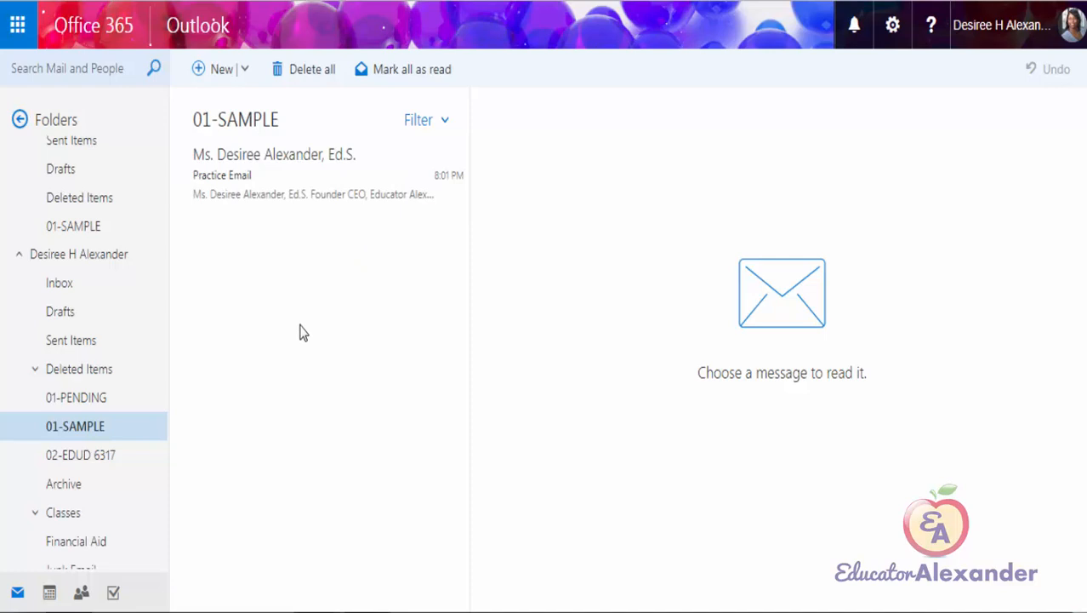
{"action": "left_click", "coordinate": [60, 286]}
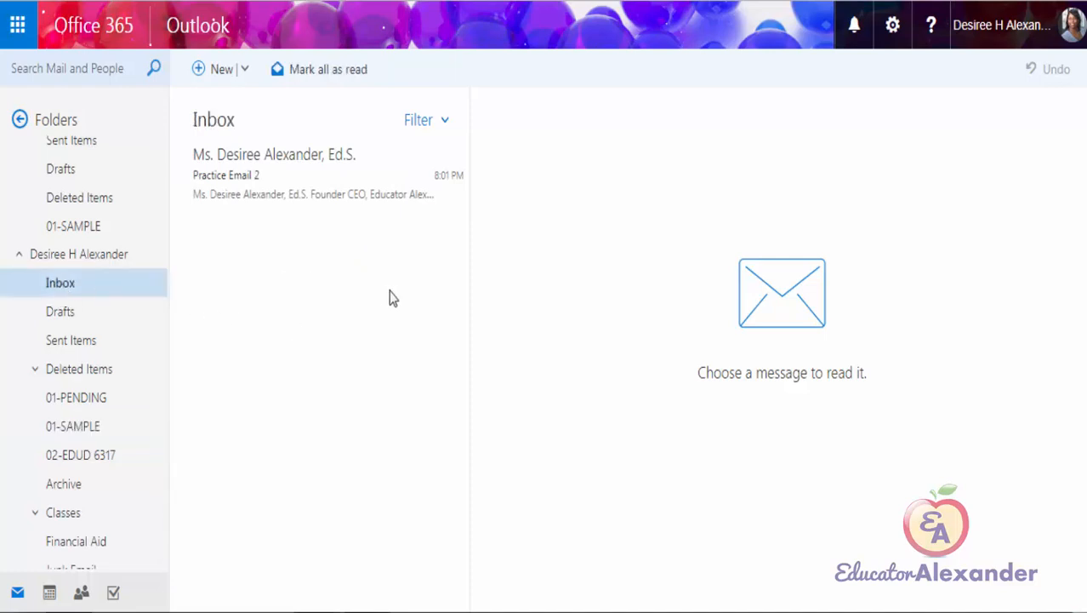